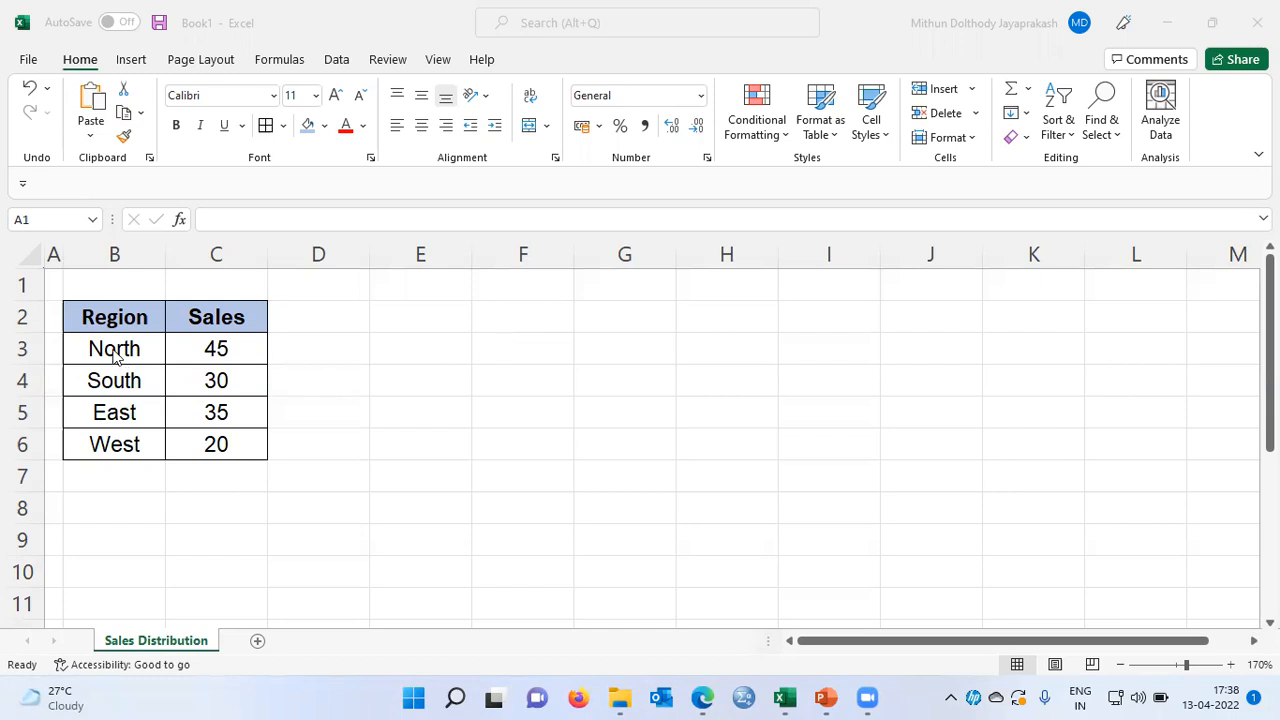
Review the Region and Sales headers, the four region names and the first sales figure in the data table
left_click(103, 318)
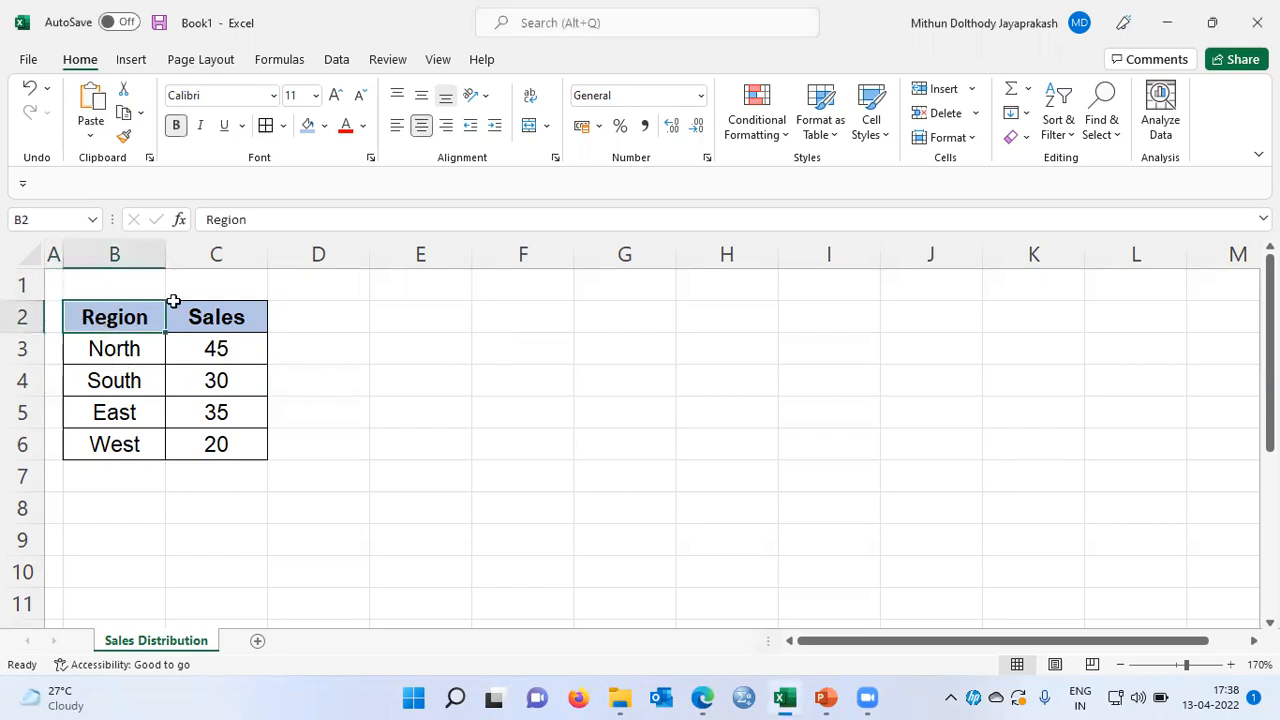
left_click(202, 313)
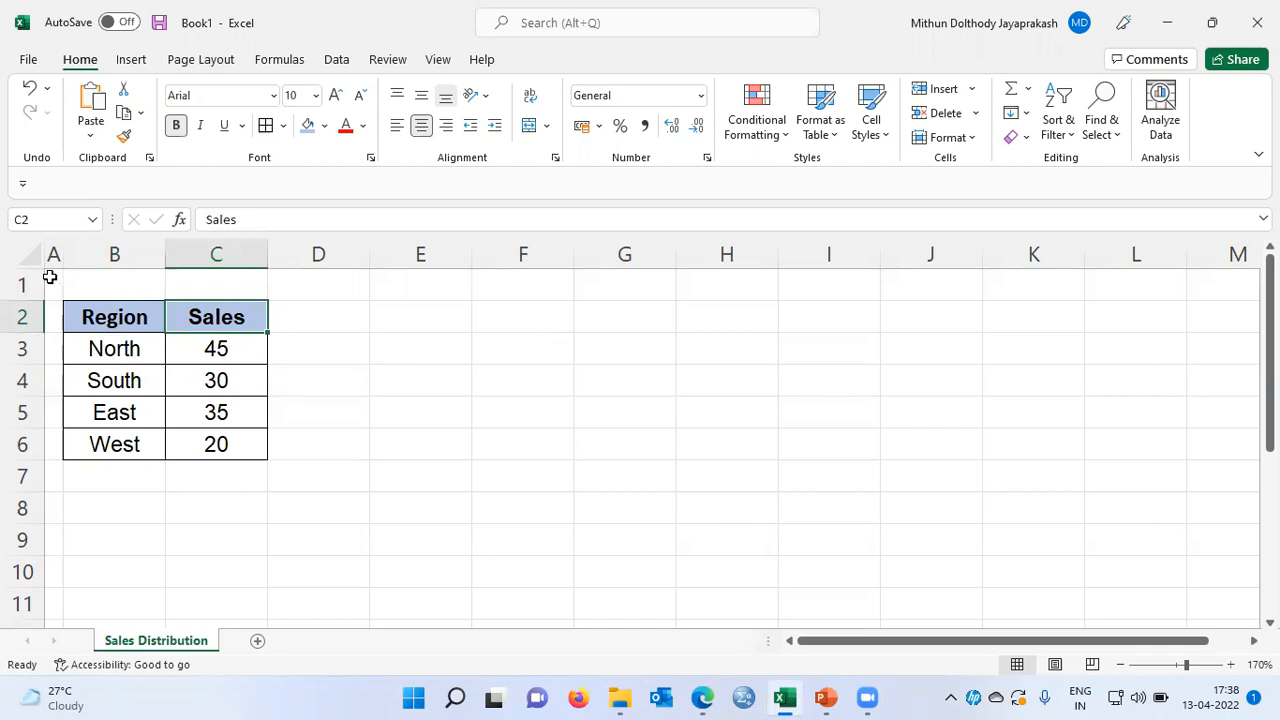
key("Down")
key("Left")
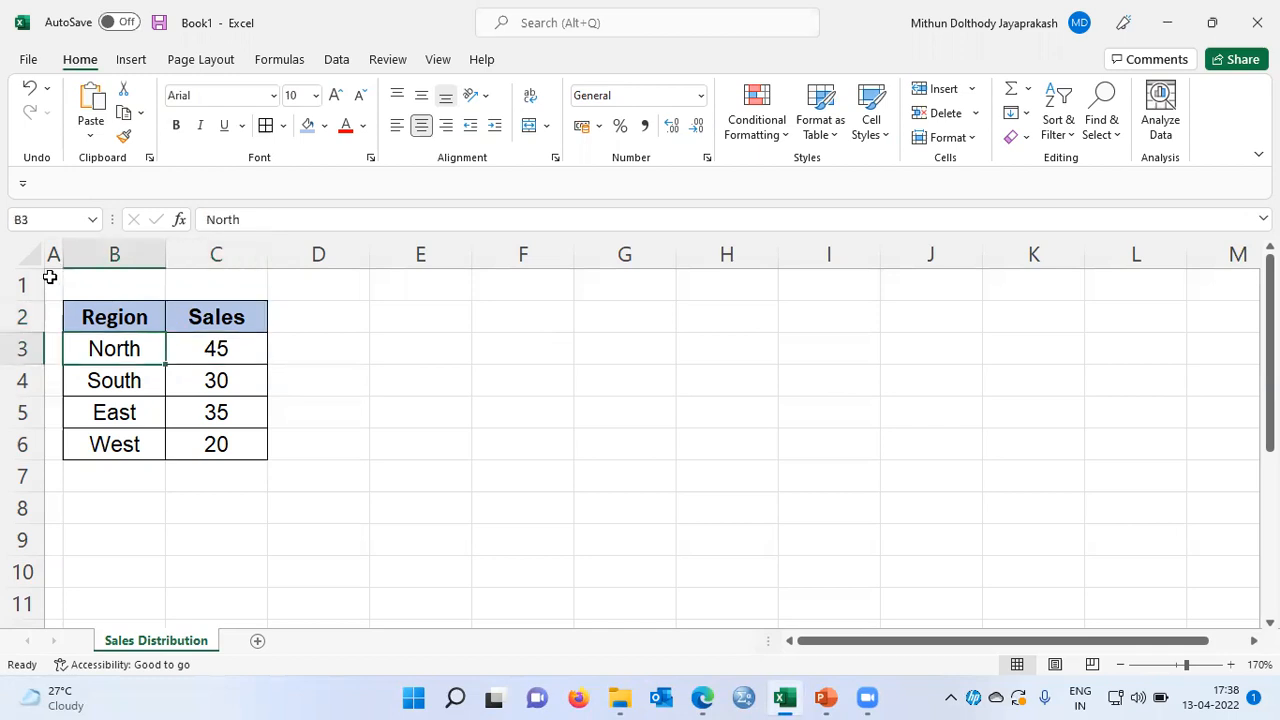
key("Down")
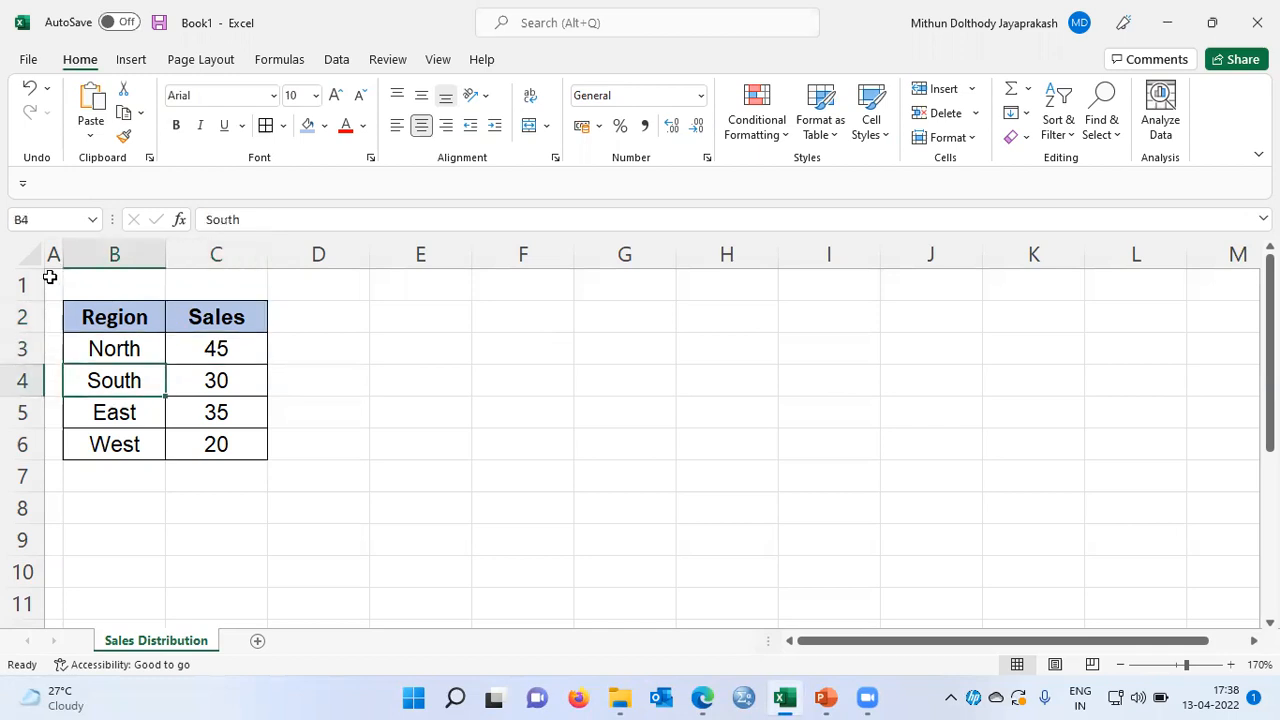
key("Down")
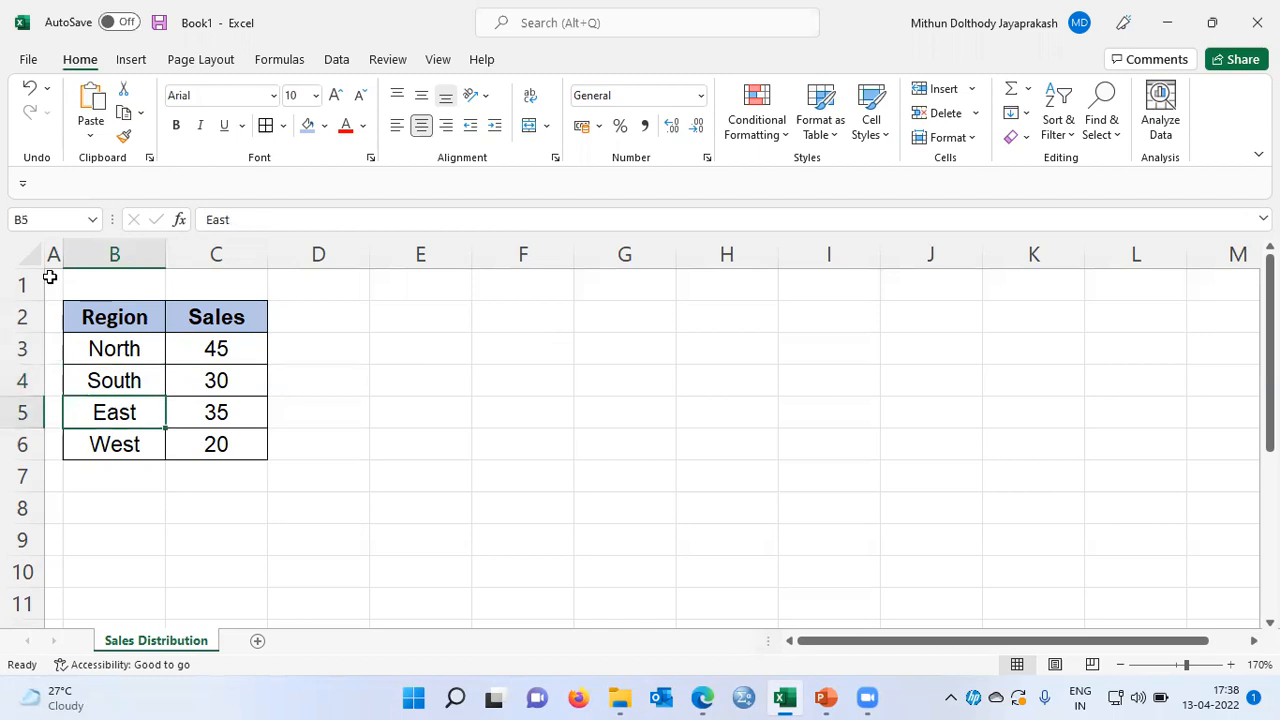
key("Down")
key("Up")
key("Up")
key("Right")
key("Up")
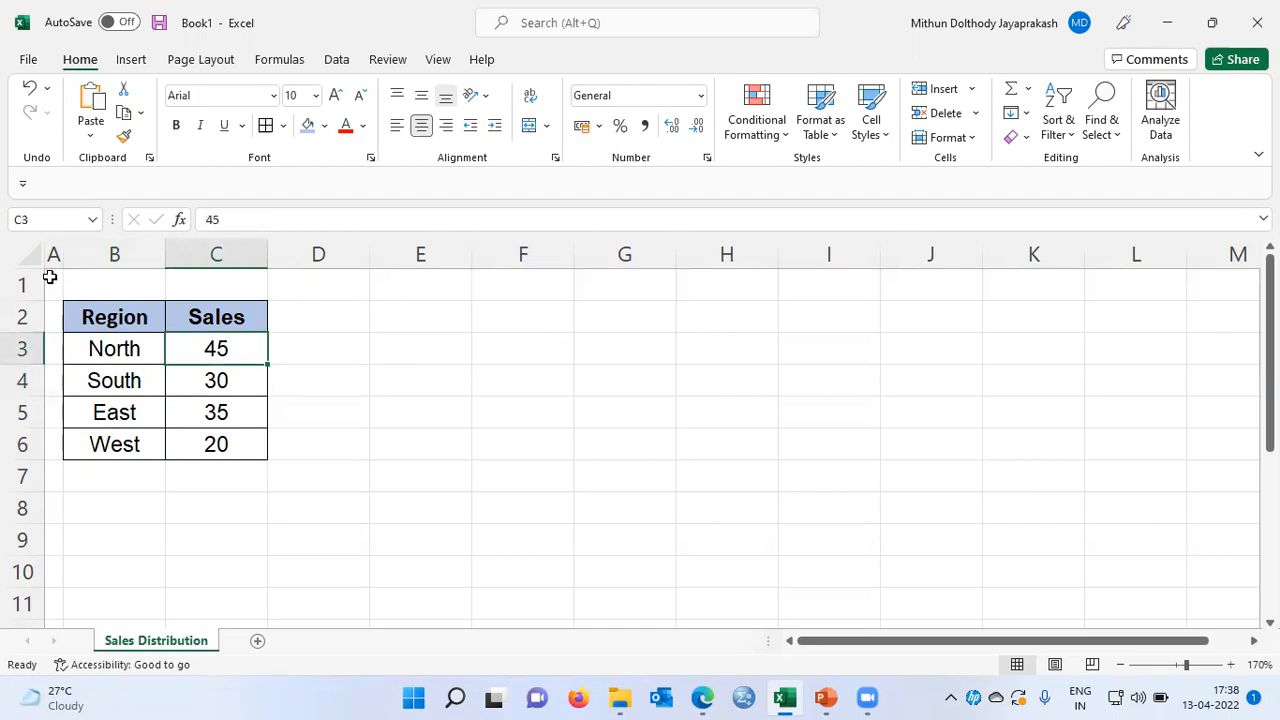
key("ctrl+Home")
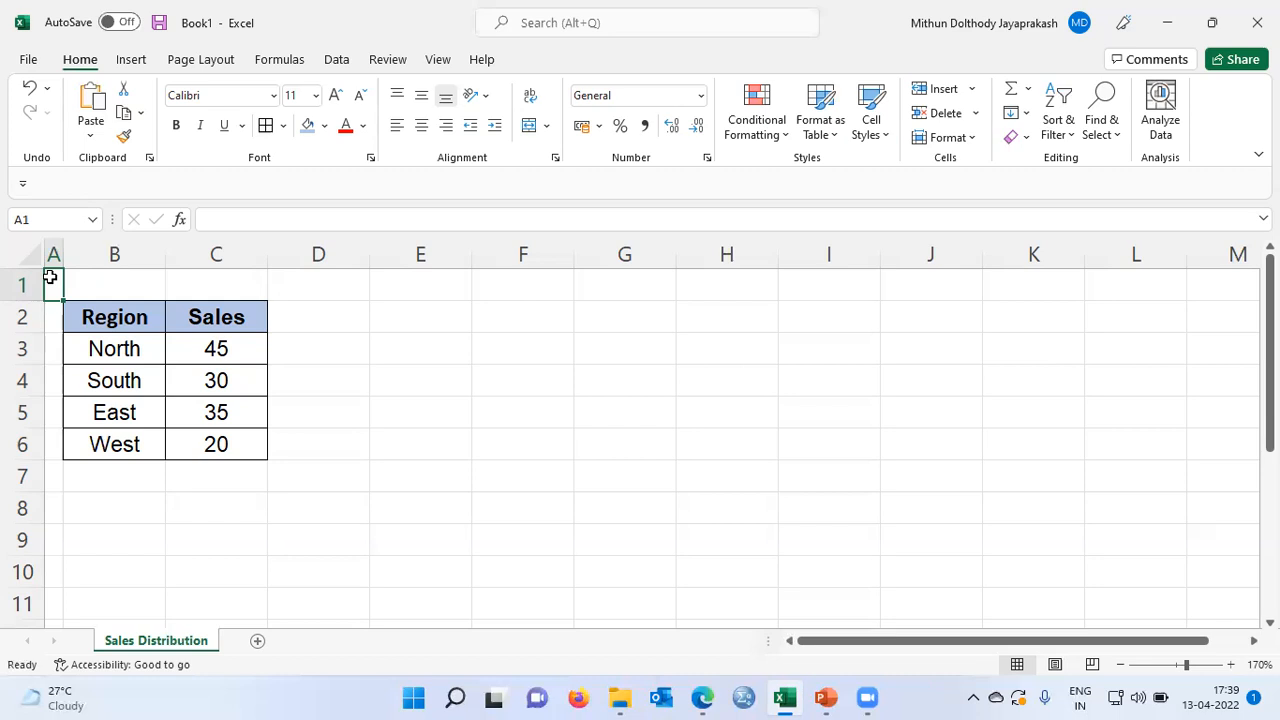
Insert a basic 2-D pie chart from the Region and Sales table in B2:C6
left_click_drag(94, 317, 203, 448)
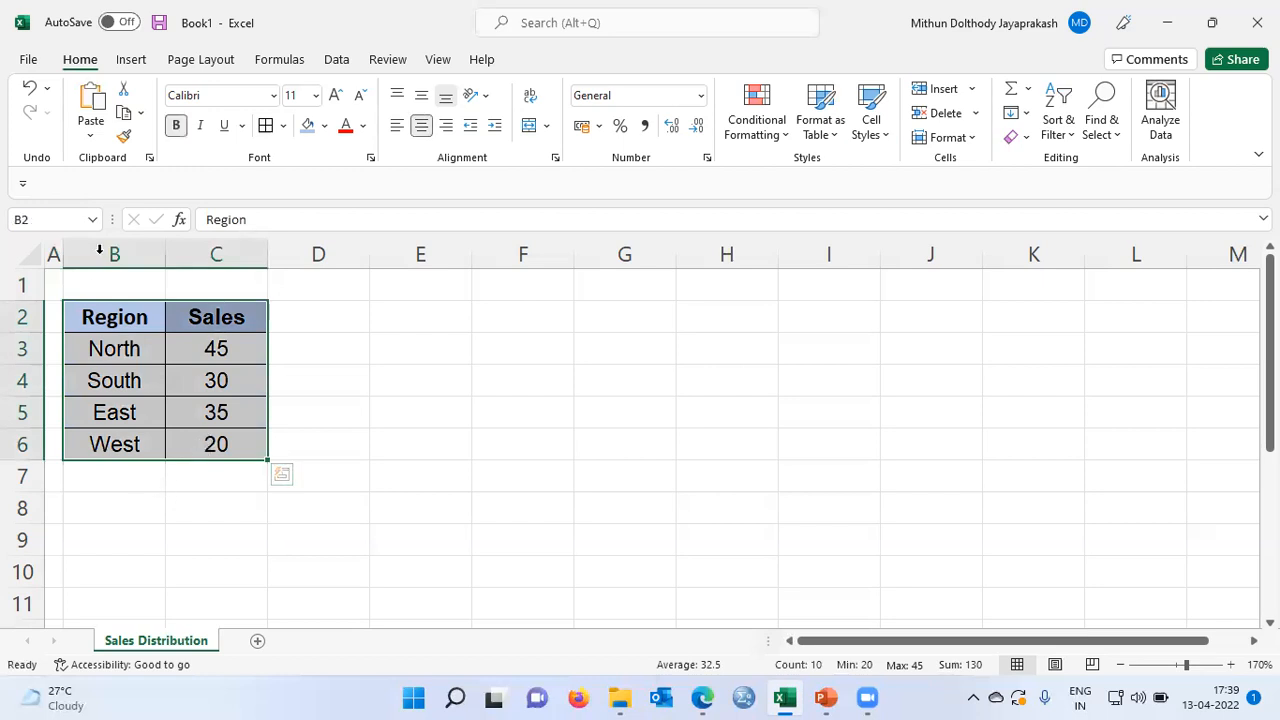
left_click(131, 62)
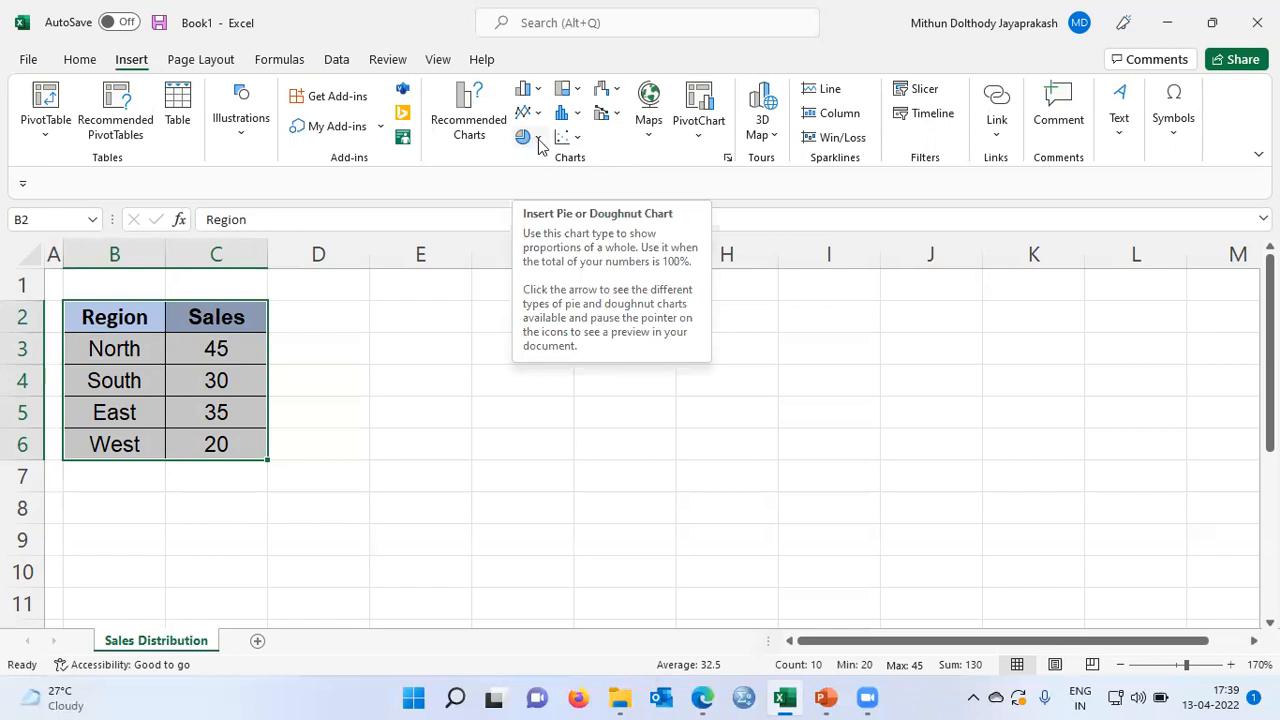
left_click(538, 140)
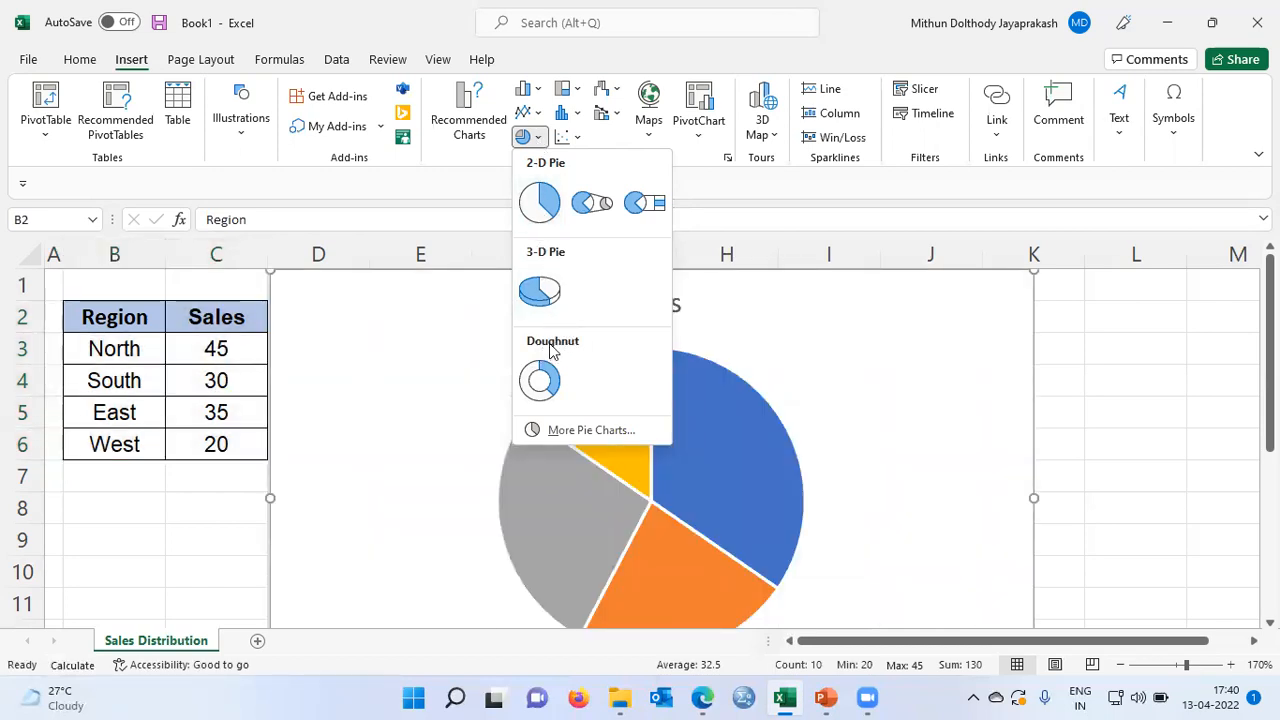
left_click(540, 205)
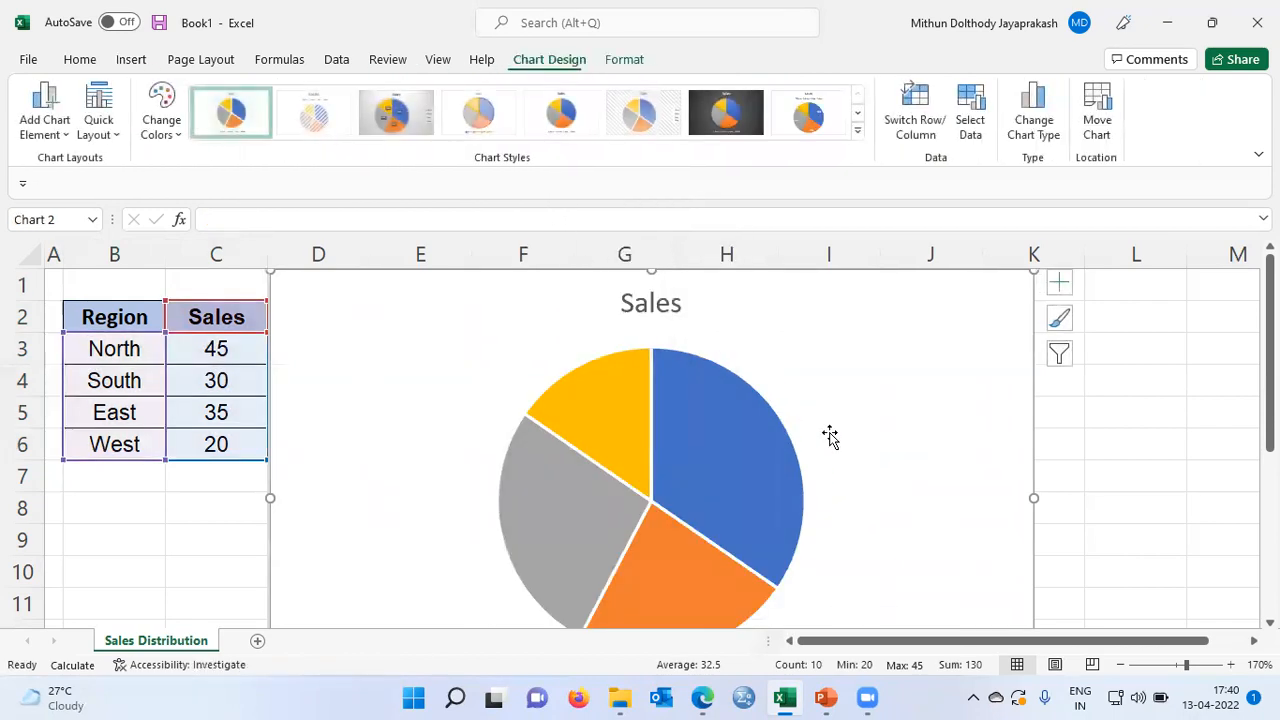
Move the pie chart slightly right and down so it stands clear of the data table
left_click(1120, 665)
left_click(1120, 665)
left_click(1120, 665)
left_click(1120, 665)
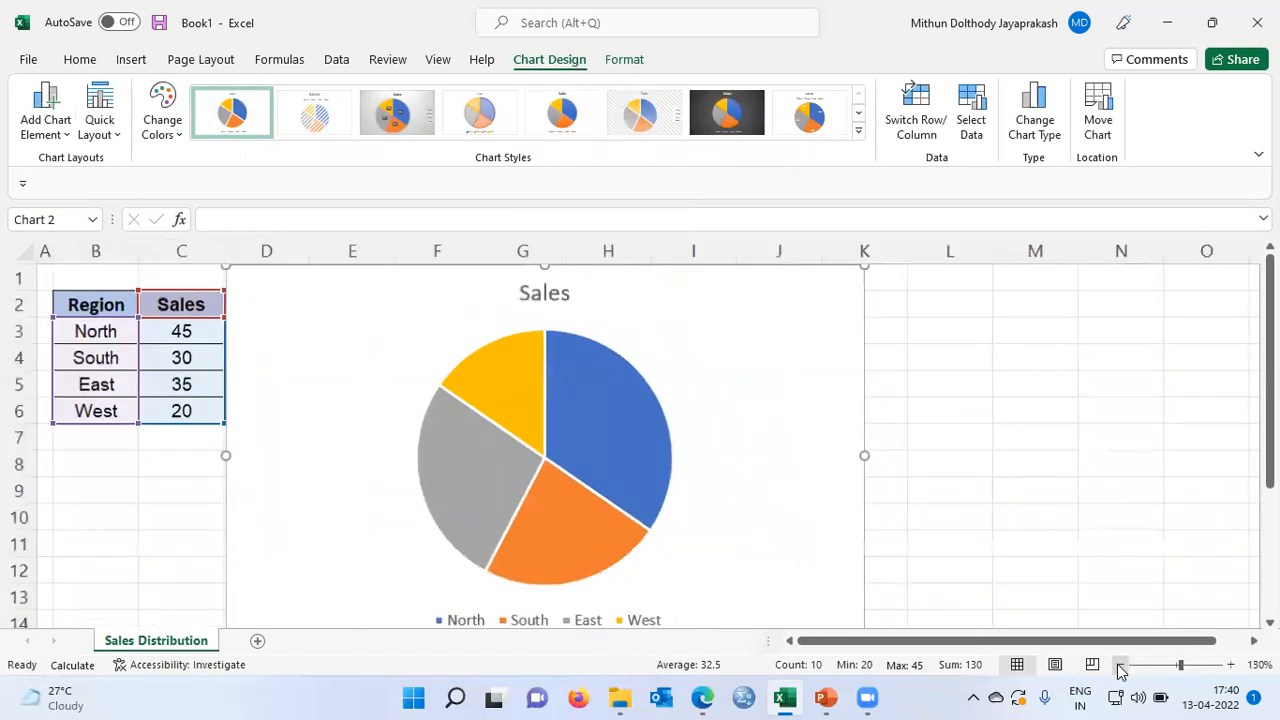
left_click(1120, 665)
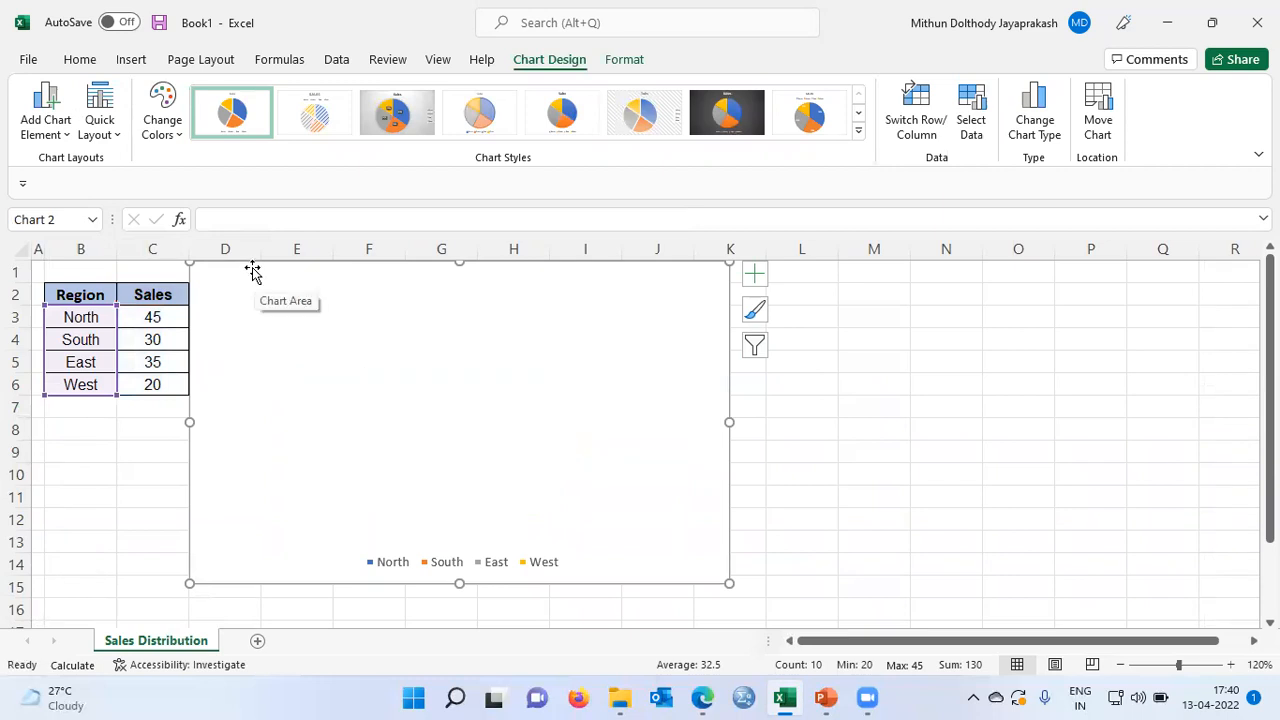
left_click_drag(249, 260, 377, 293)
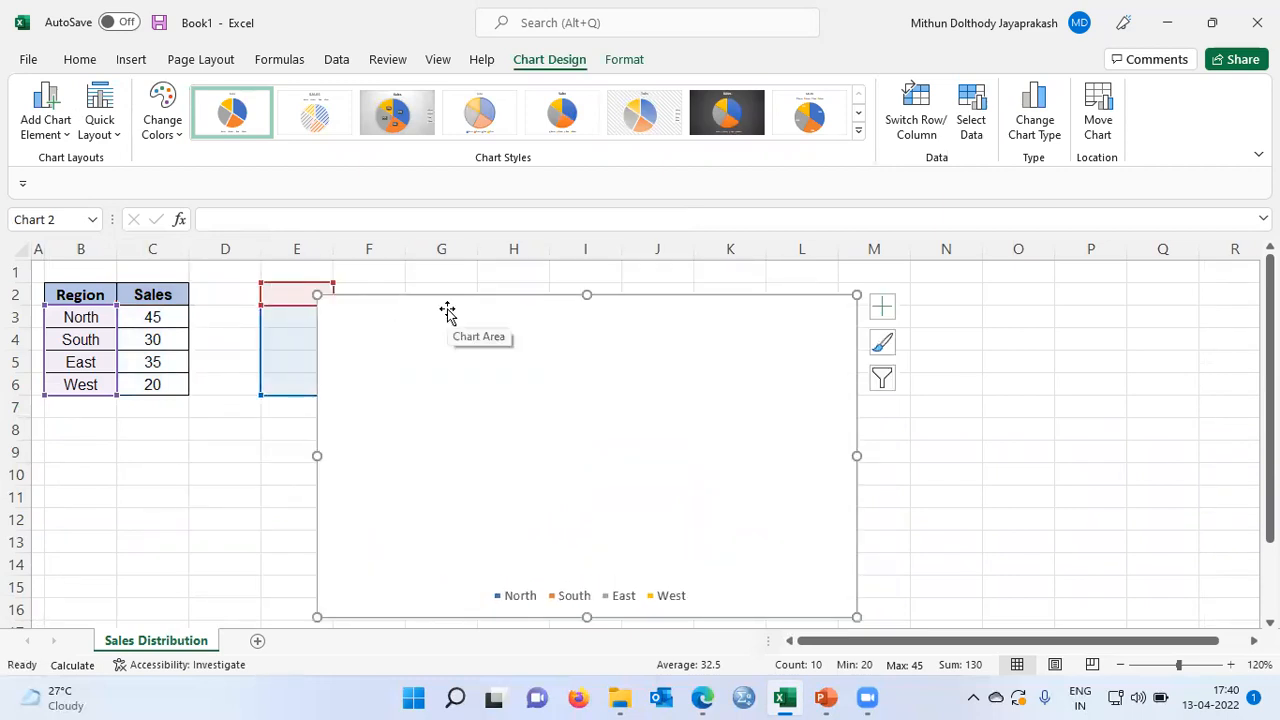
key("ctrl+z")
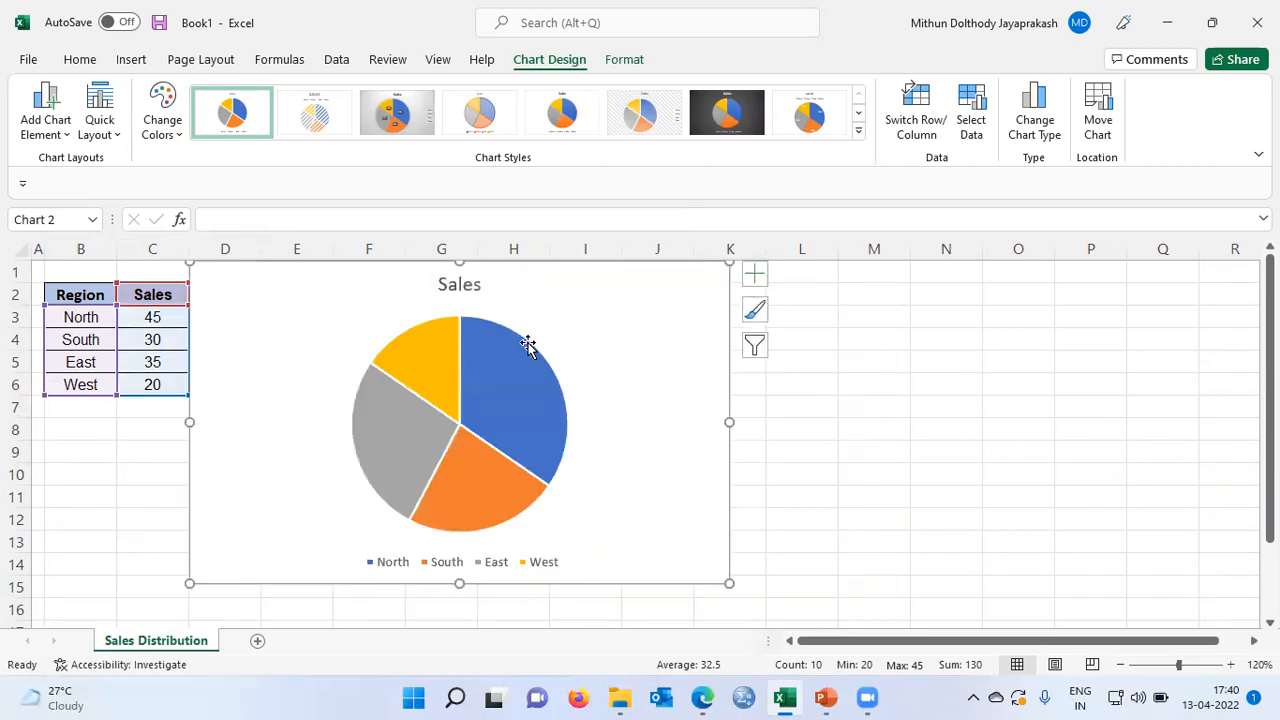
left_click_drag(726, 503, 786, 517)
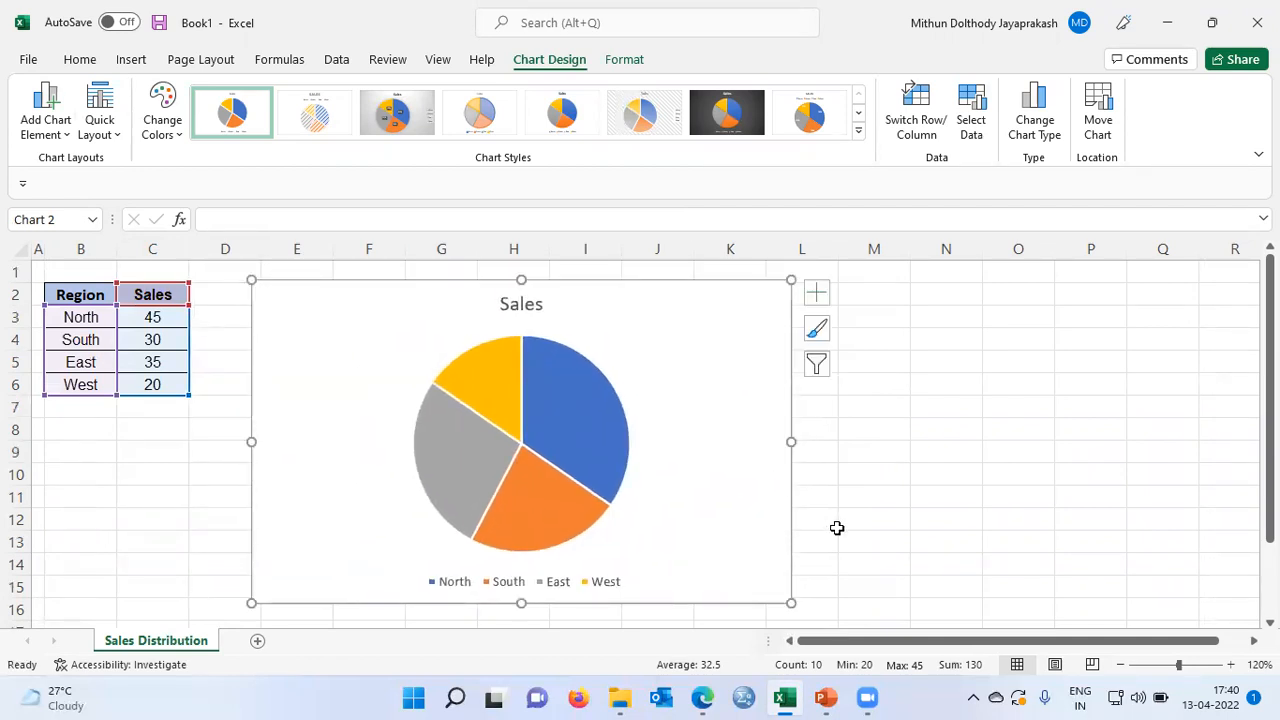
left_click(842, 492)
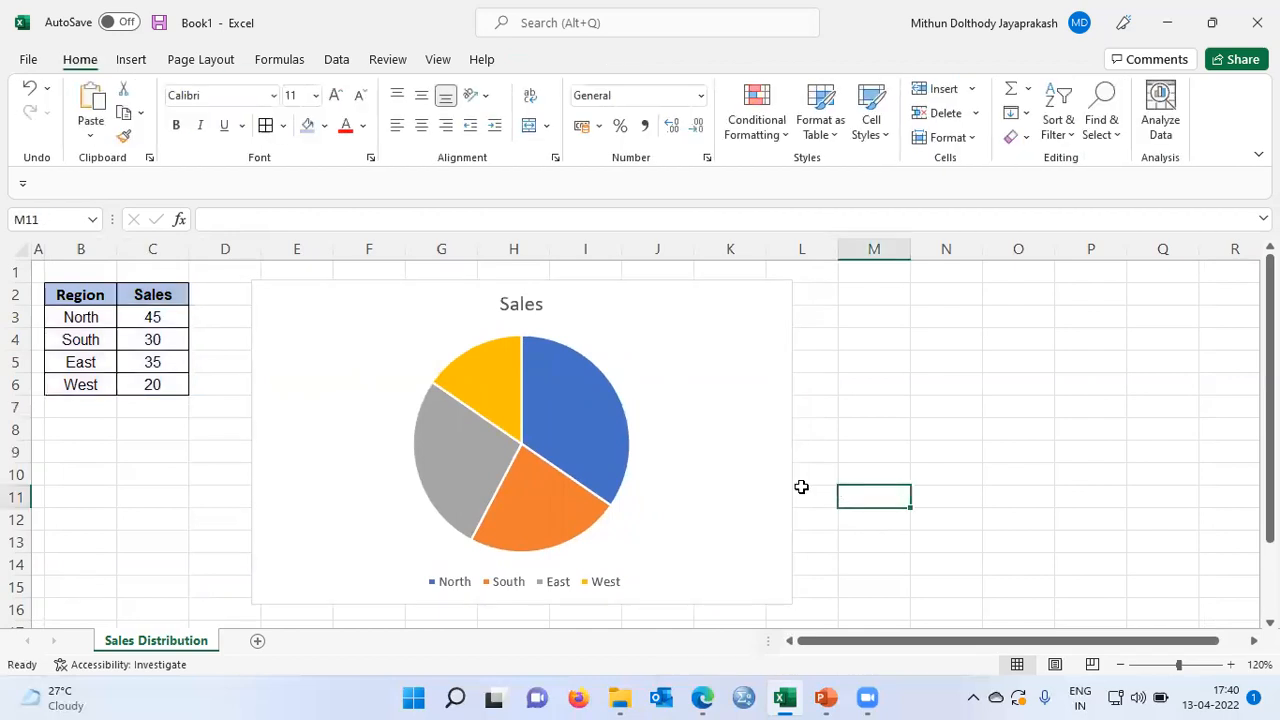
Change the pie chart's title to "Region wise Distribution of Sales"
left_click(530, 305)
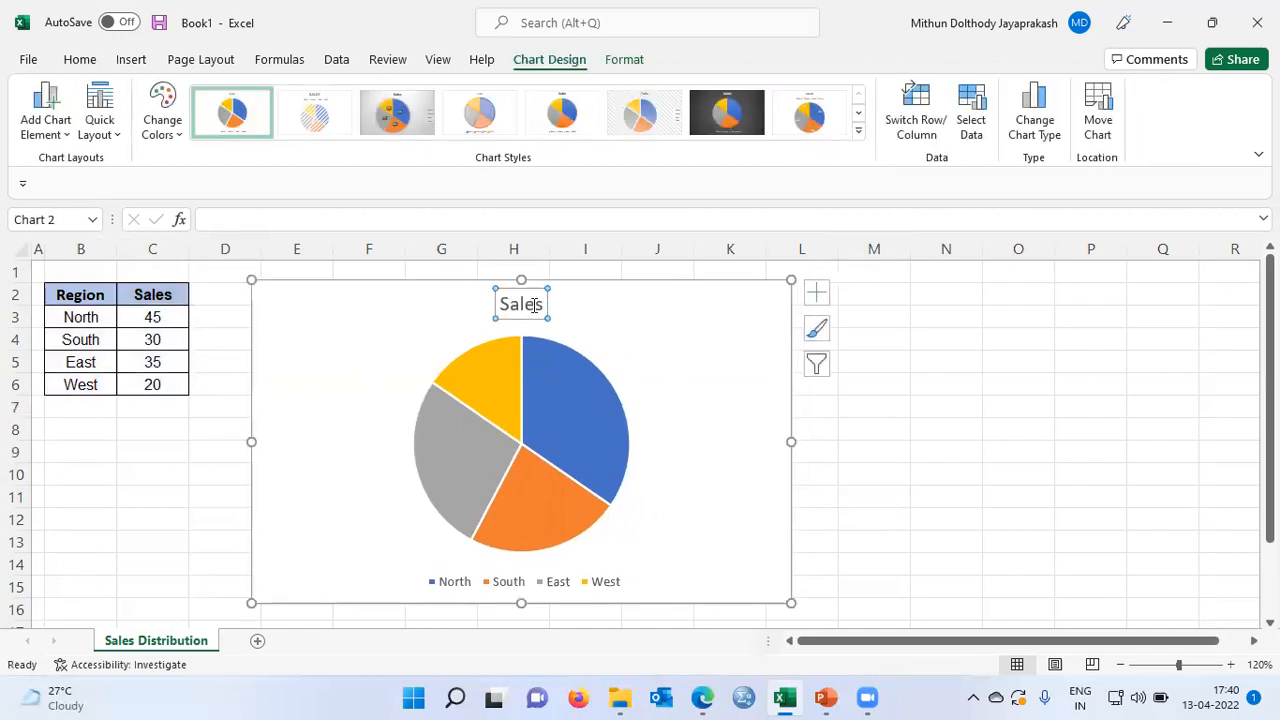
left_click(536, 582)
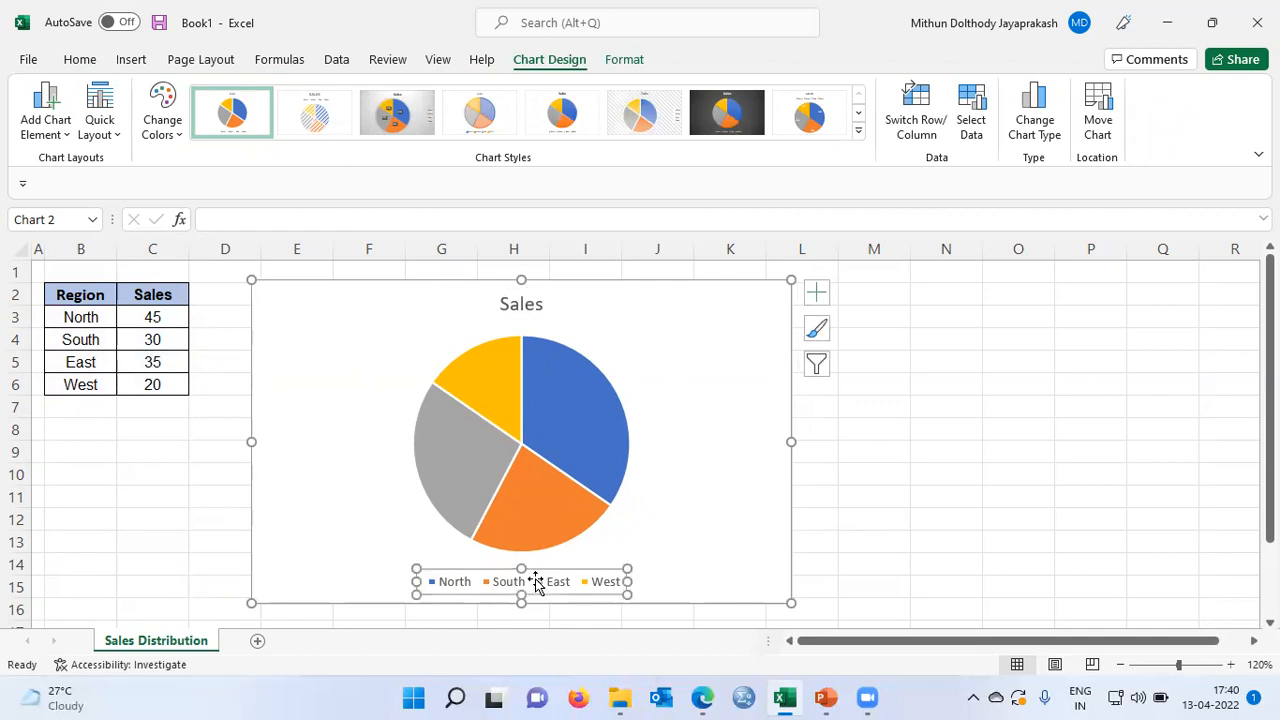
left_click(515, 302)
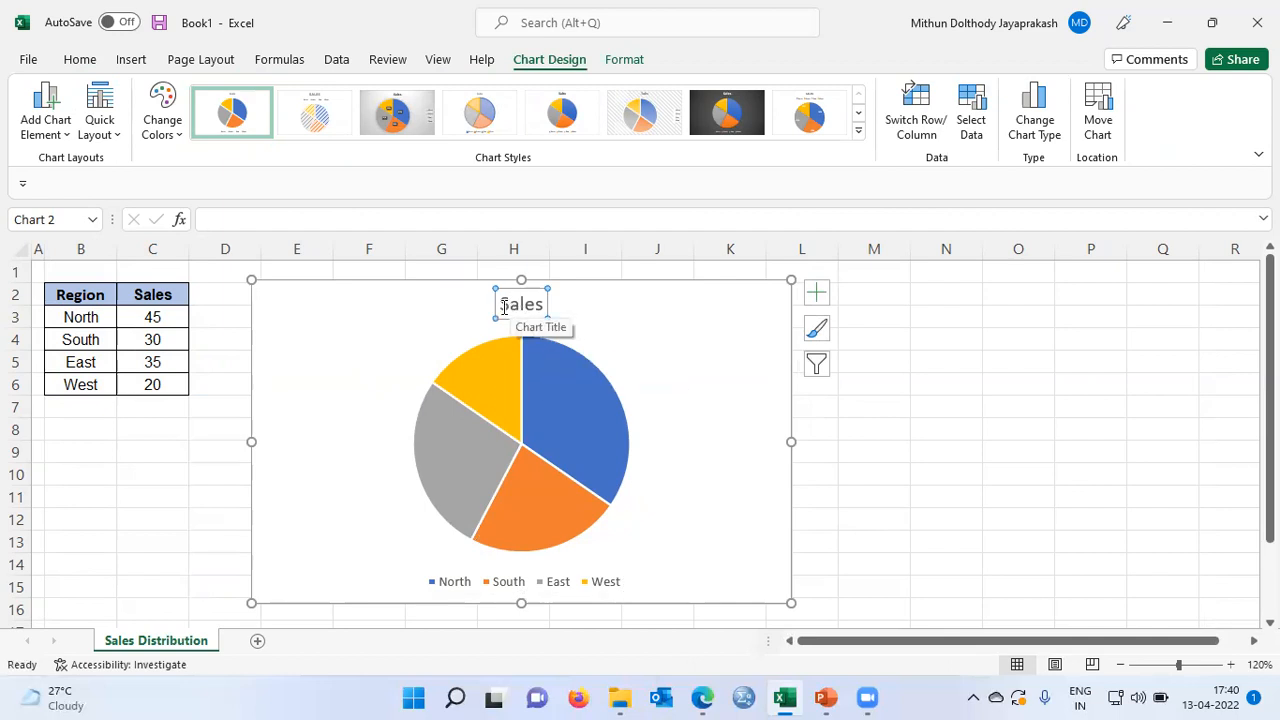
double_click(540, 308)
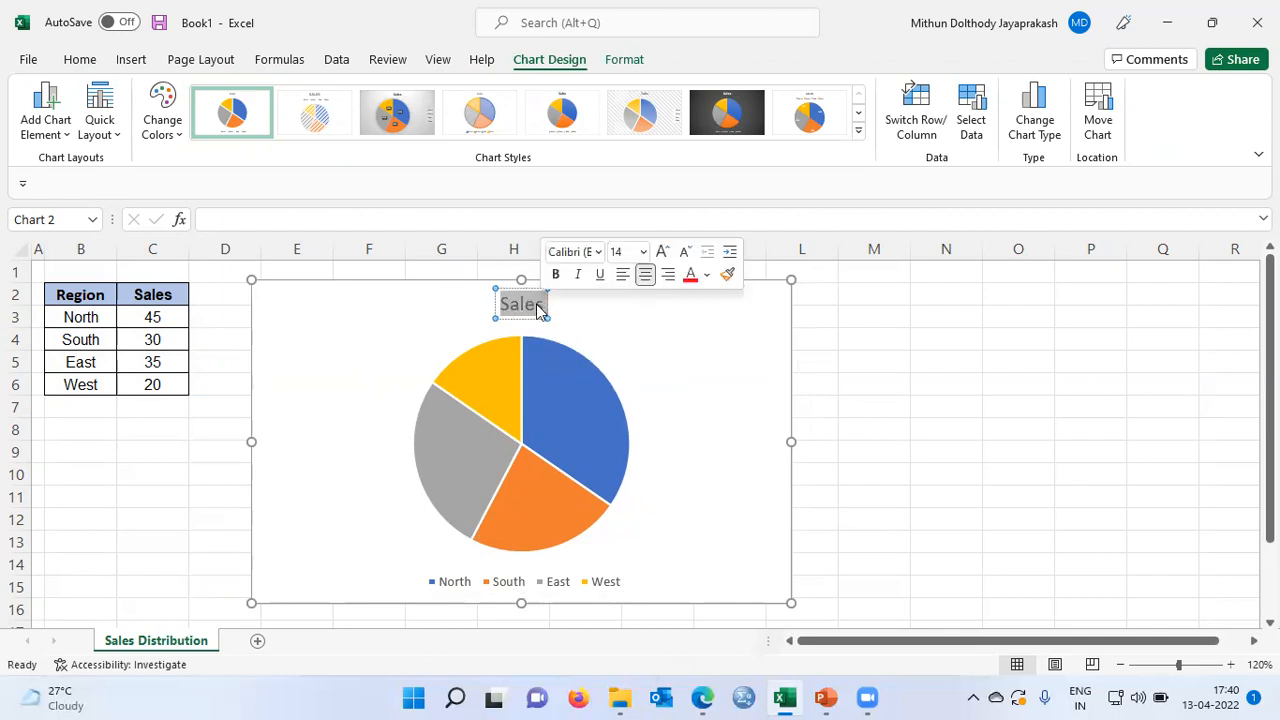
key("Delete")
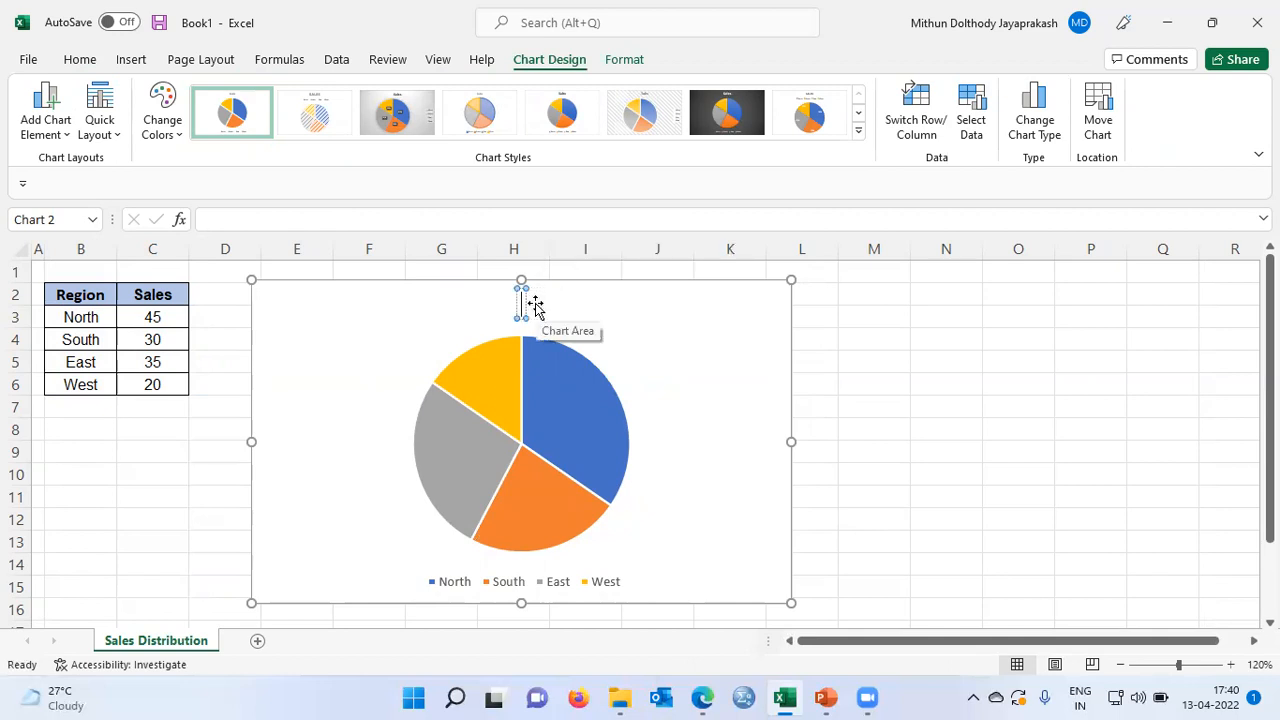
type("Region")
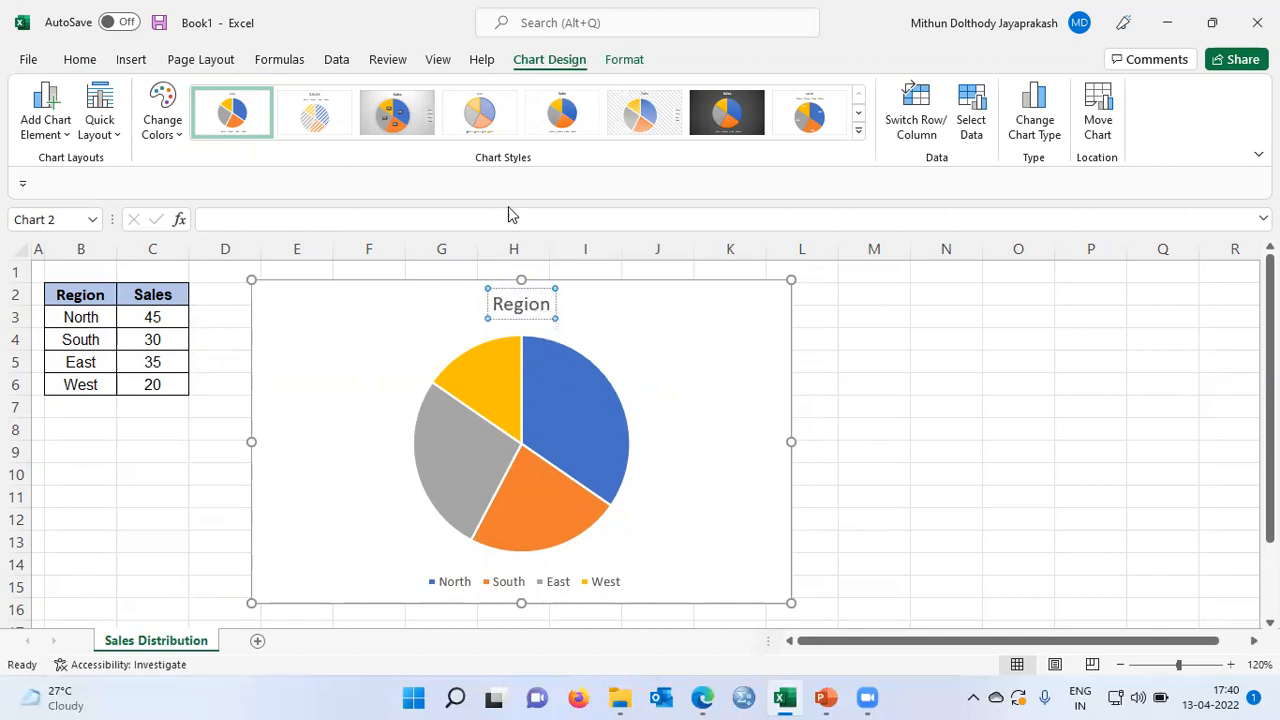
type(" wise")
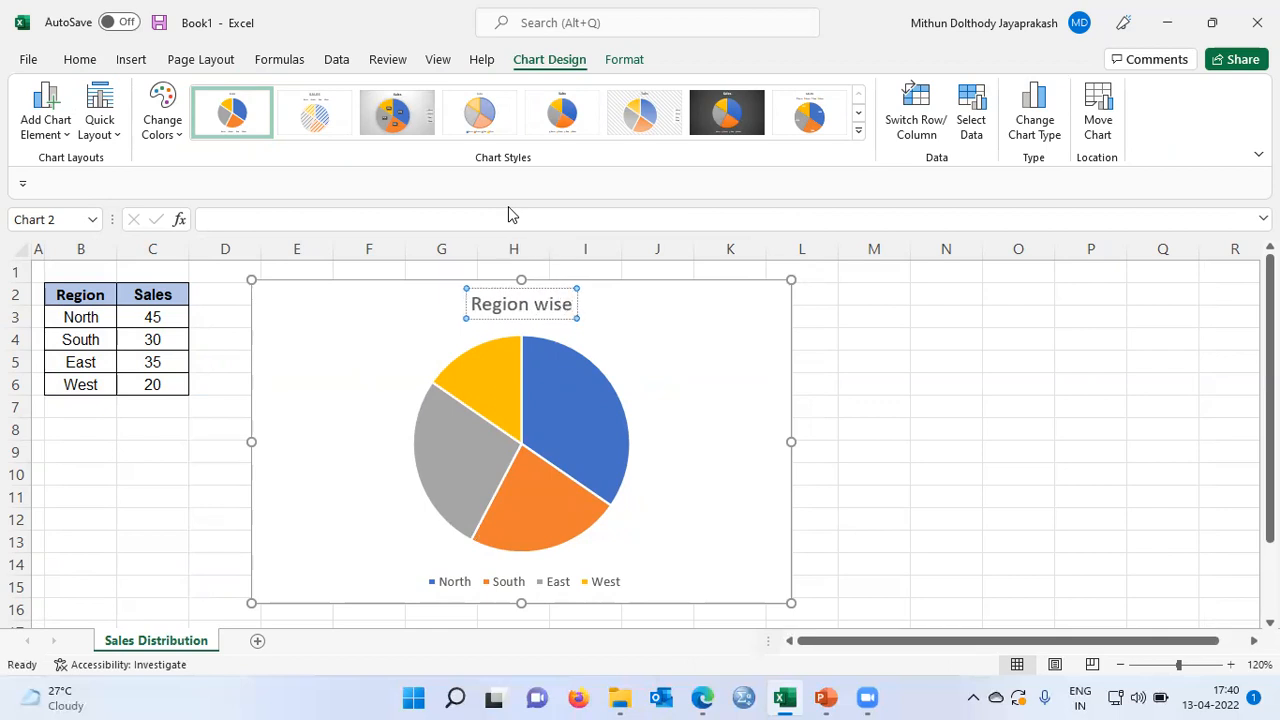
type(" Distribution")
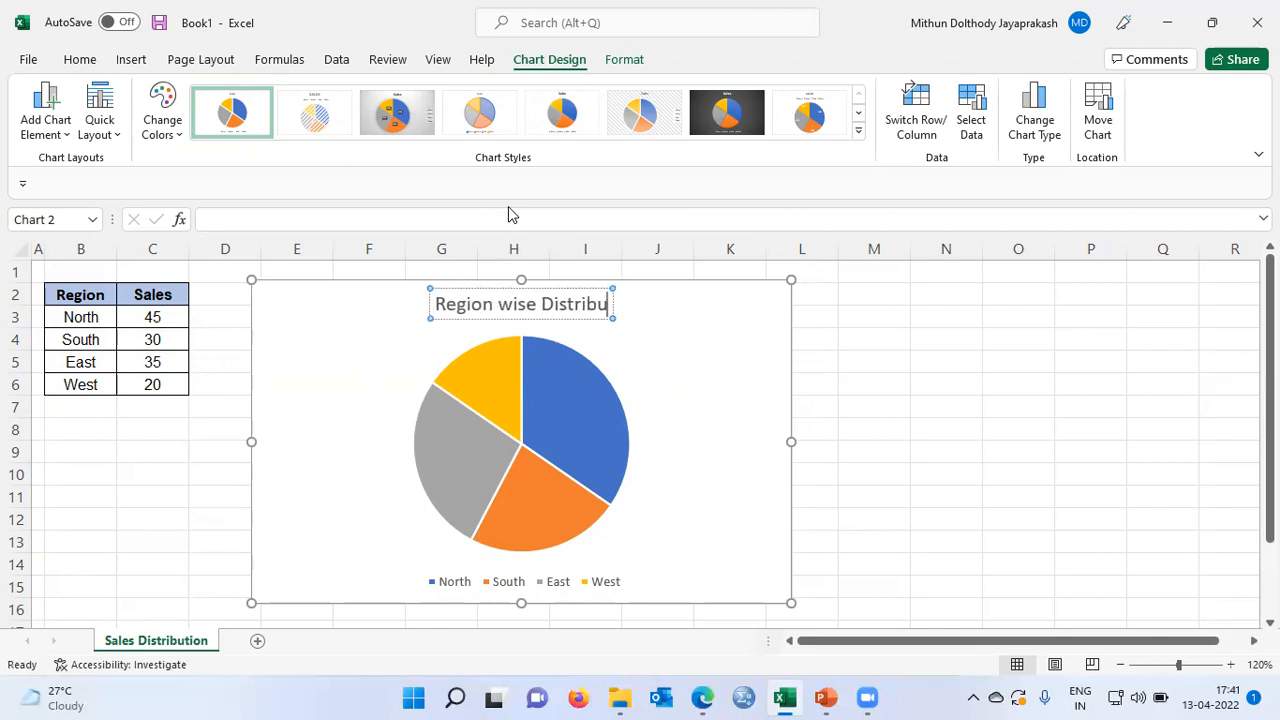
type("Sales")
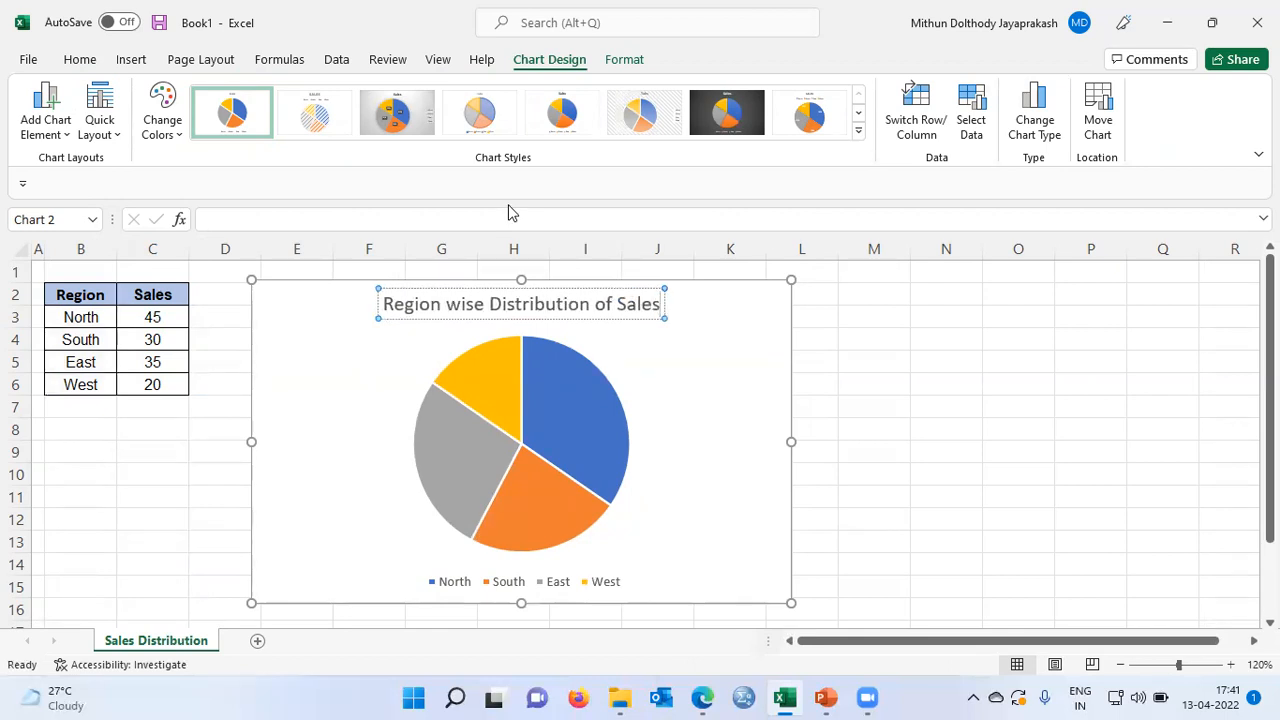
left_click(398, 349)
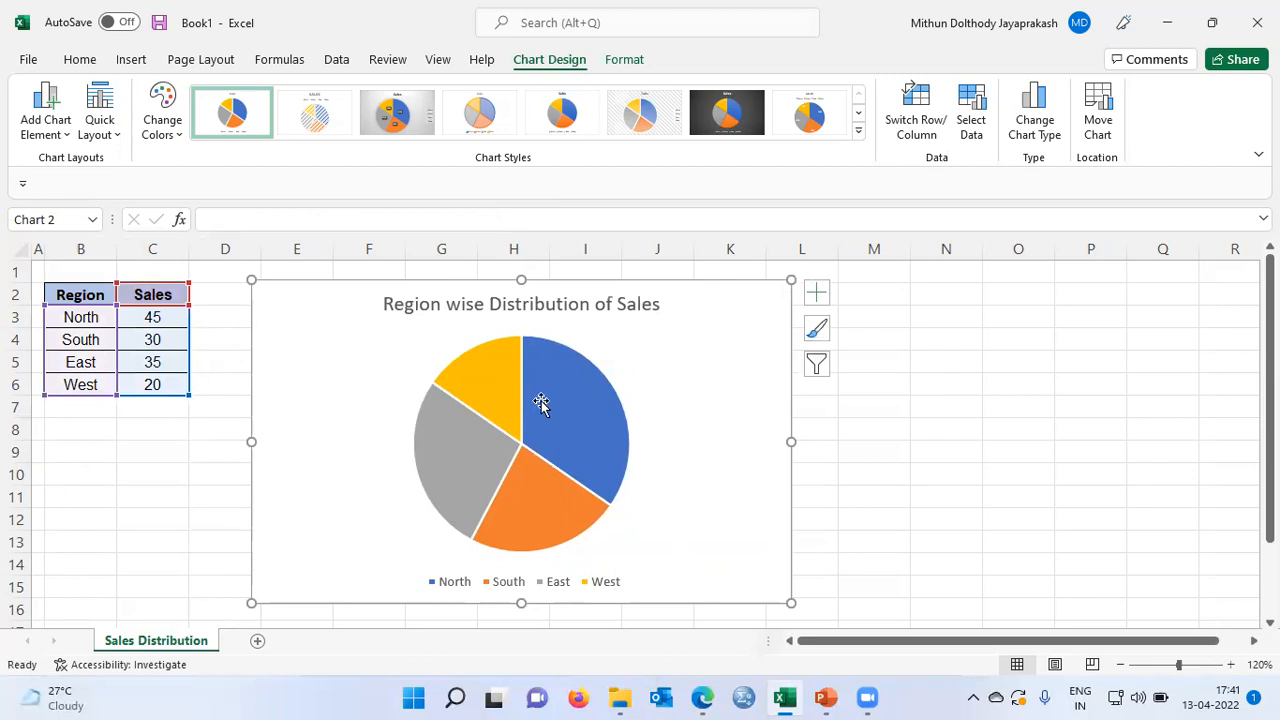
Add plain data labels to the slices of the Sales pie chart
mouse_move(552, 413)
left_click(825, 415)
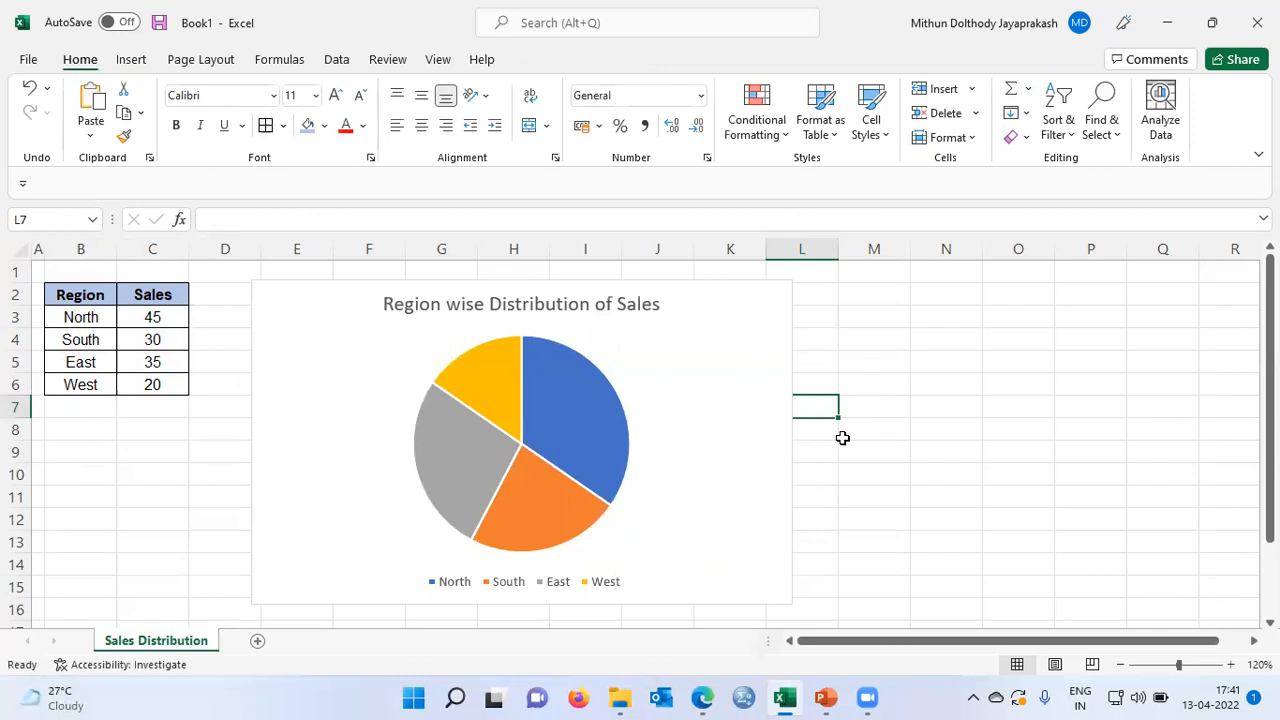
mouse_move(617, 436)
left_click(527, 454)
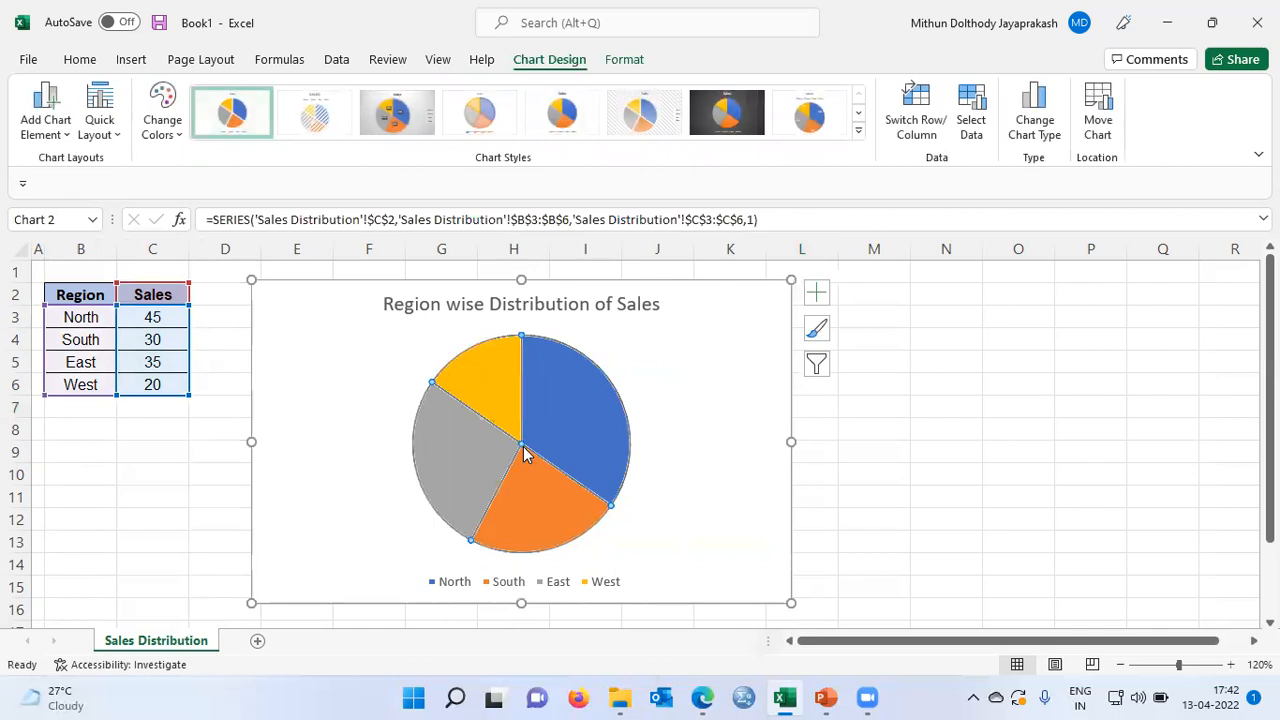
right_click(519, 446)
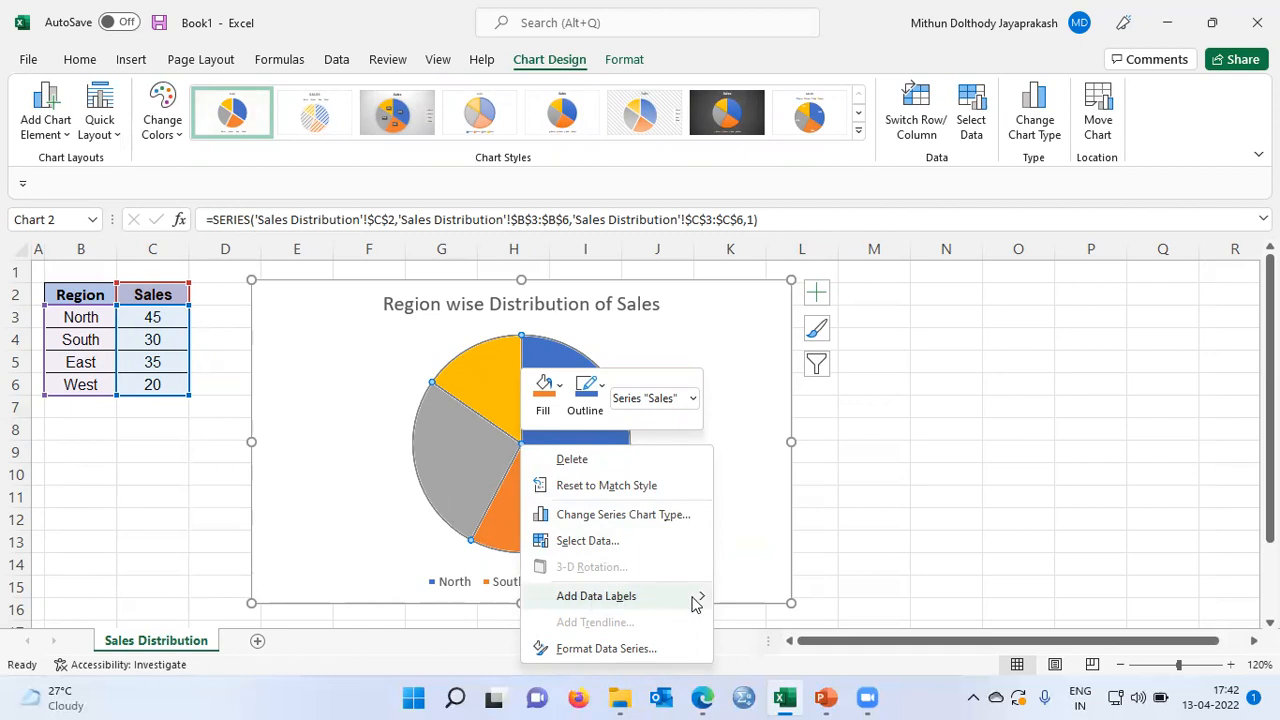
mouse_move(702, 603)
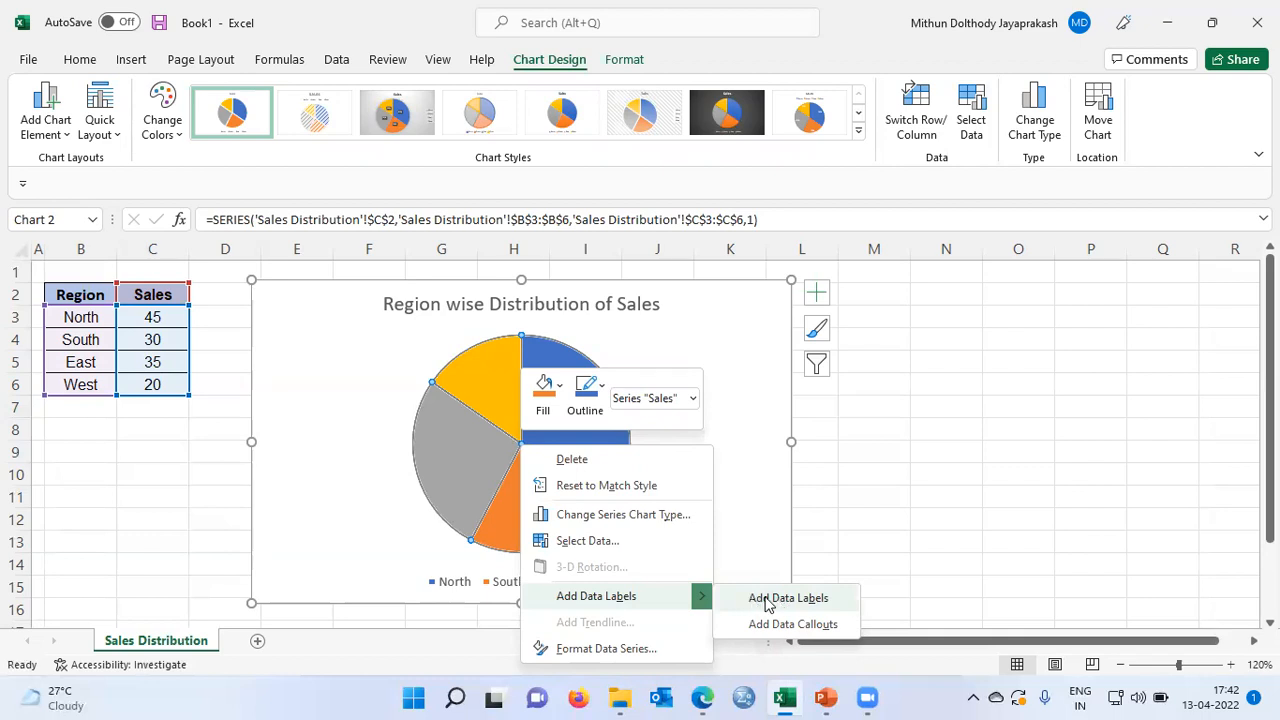
left_click(838, 600)
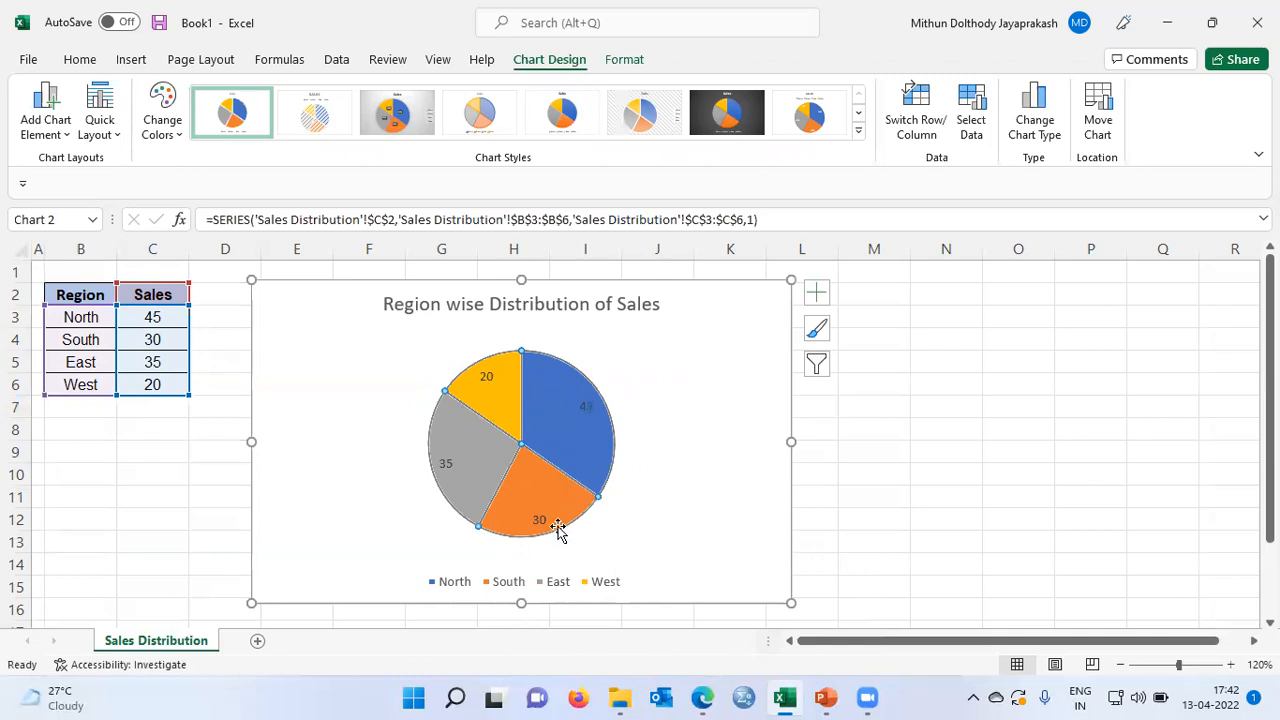
Format the Sales pie chart's data labels to contain the category name and percentage instead of the value
mouse_move(466, 480)
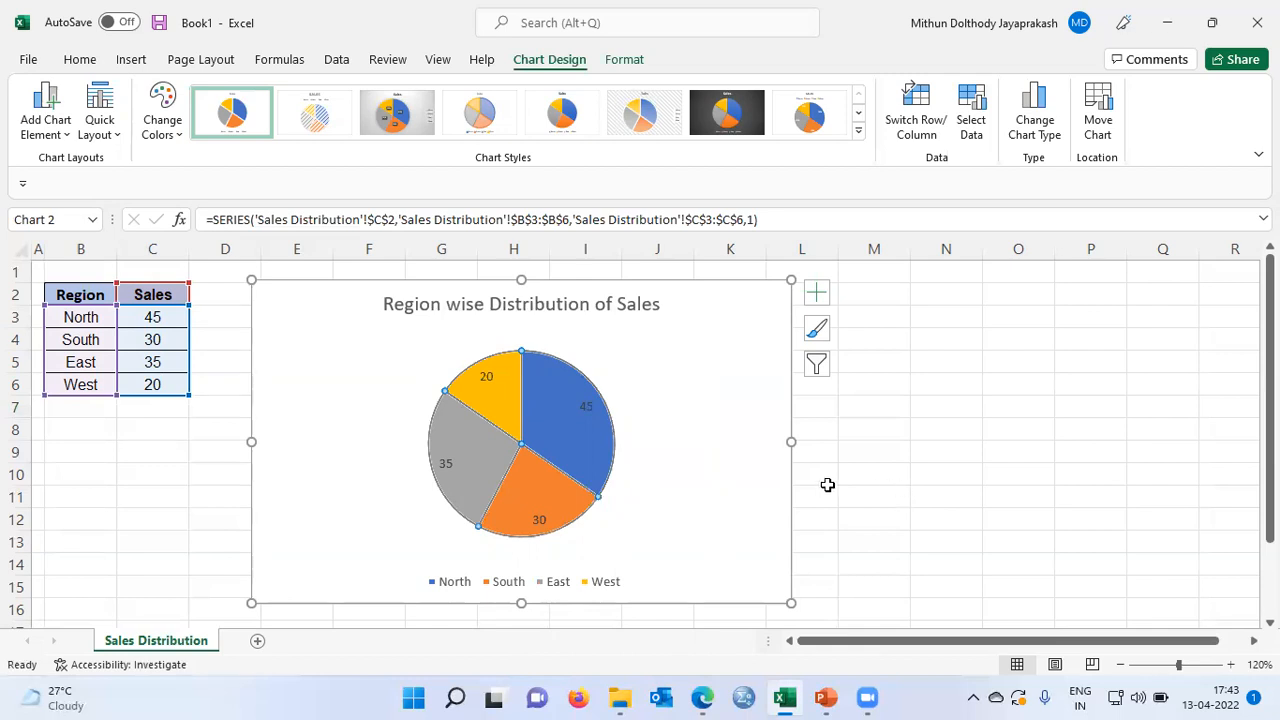
right_click(522, 445)
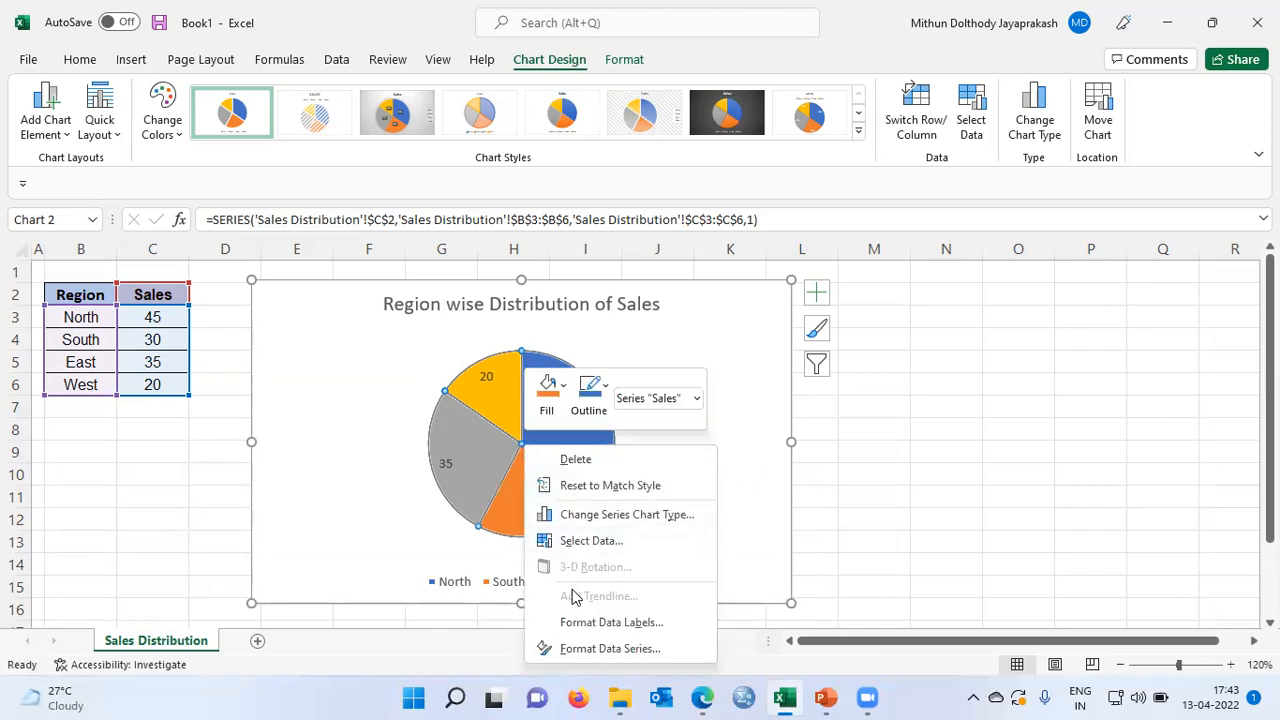
left_click(673, 632)
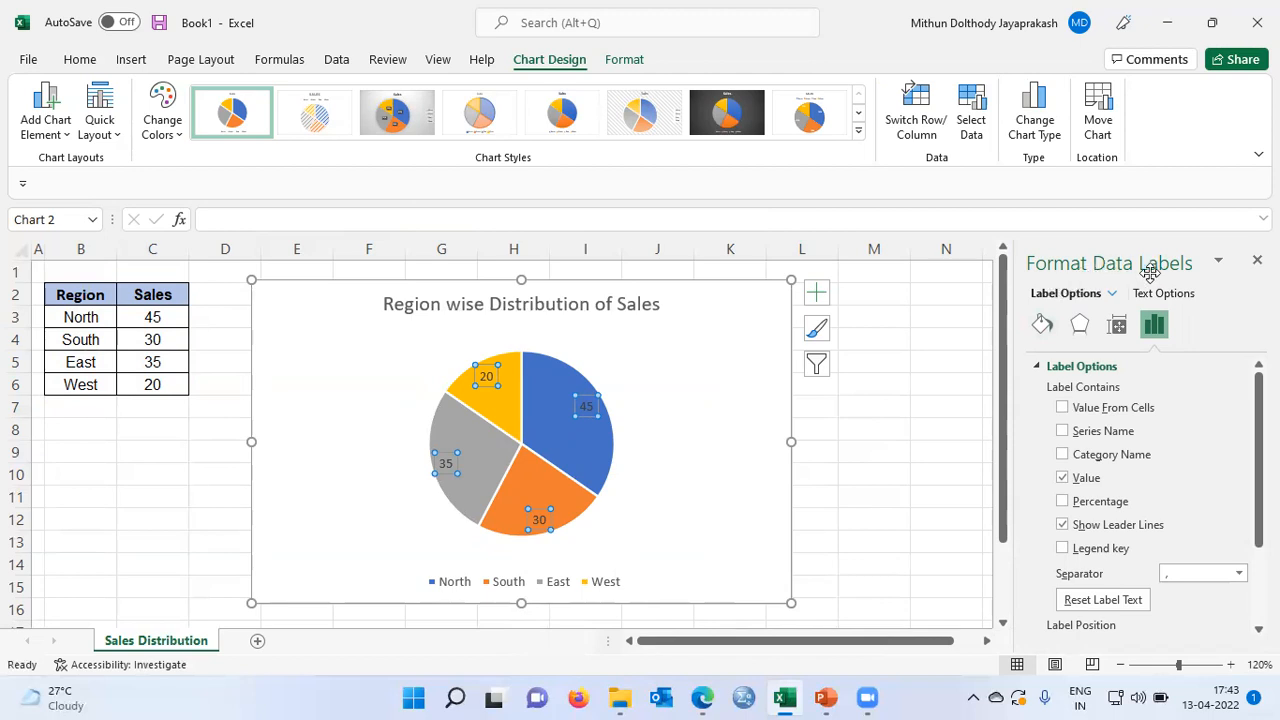
left_click(1063, 455)
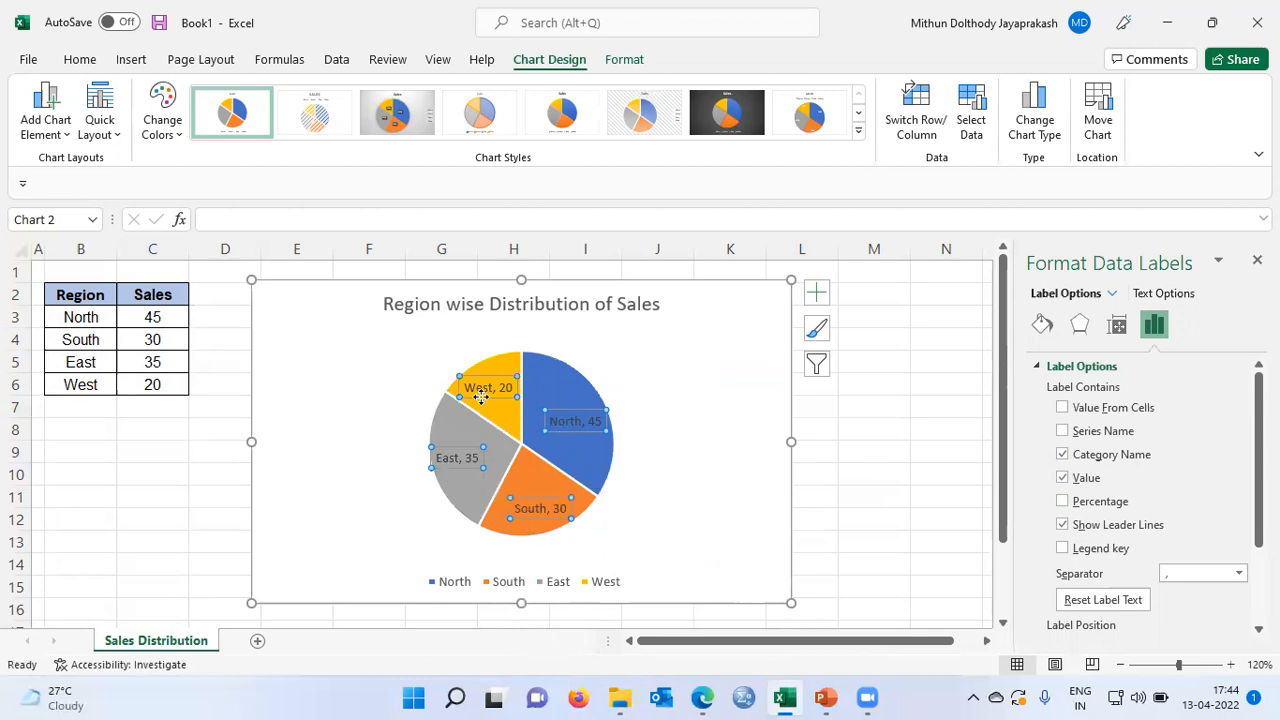
left_click(1062, 502)
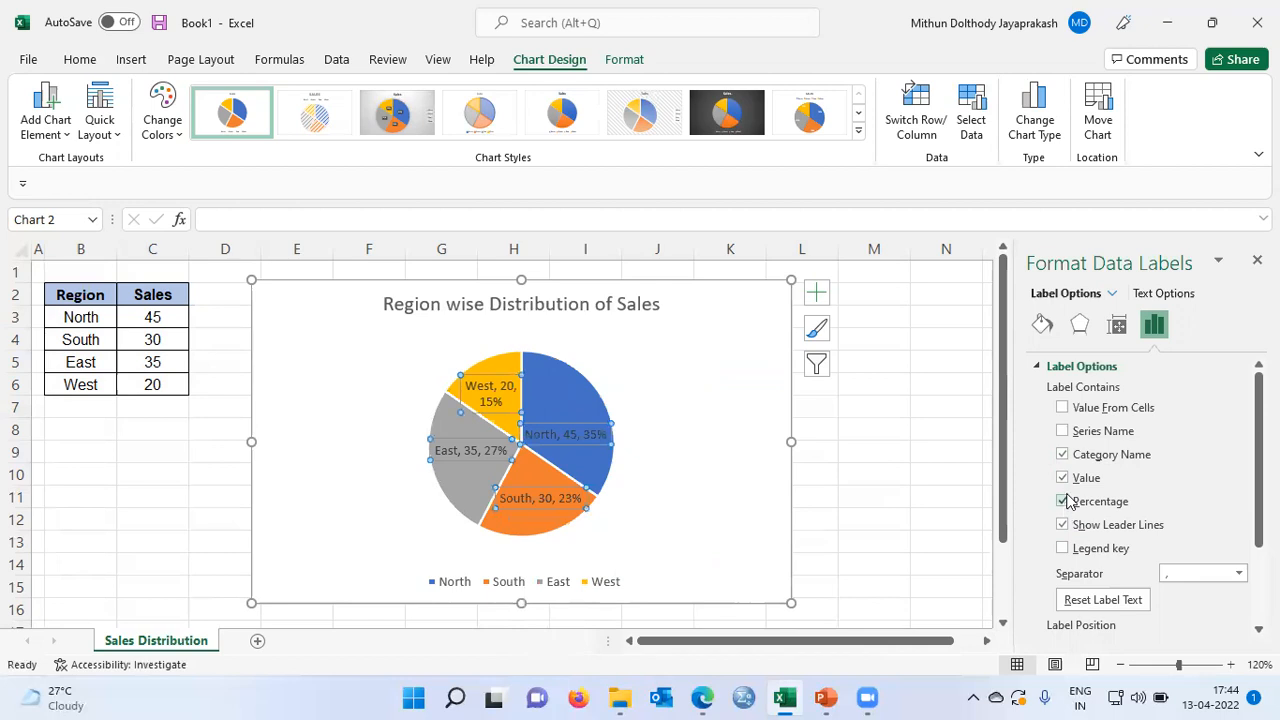
left_click(1063, 478)
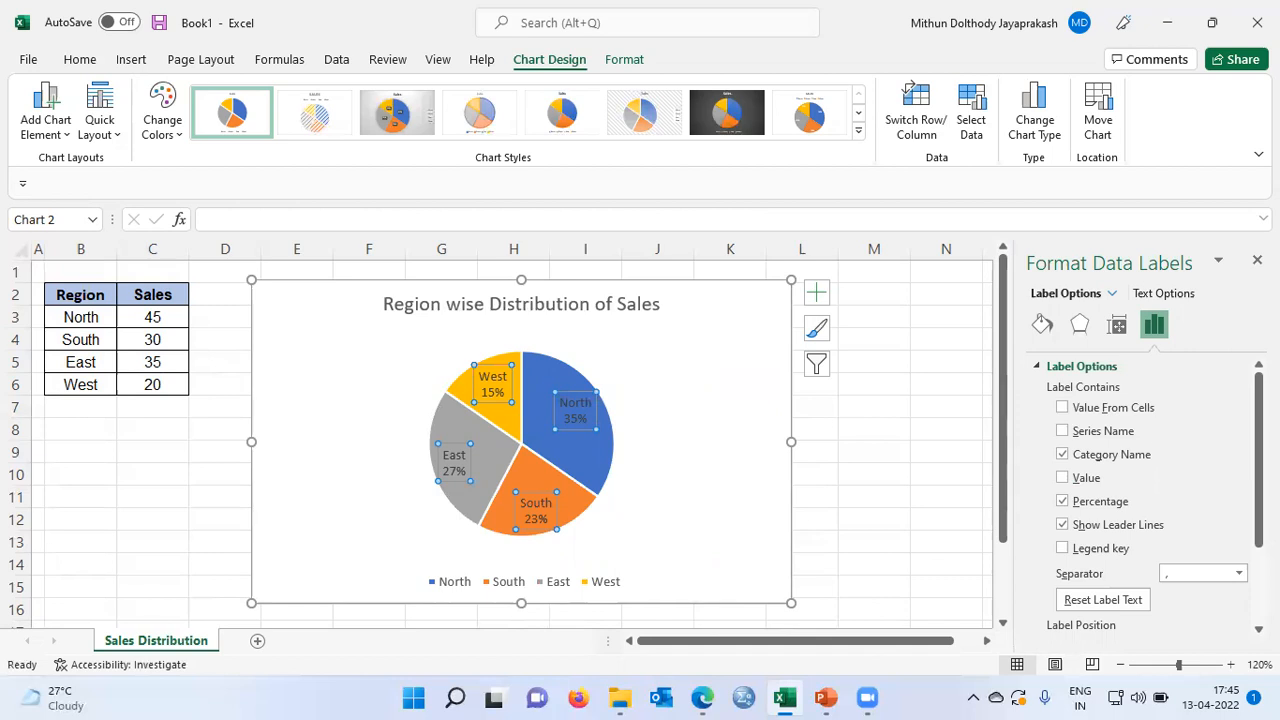
Try the Outside End, Center and Inside End positions for the data labels and restore Best Fit
scroll(1150, 500, "down", 3)
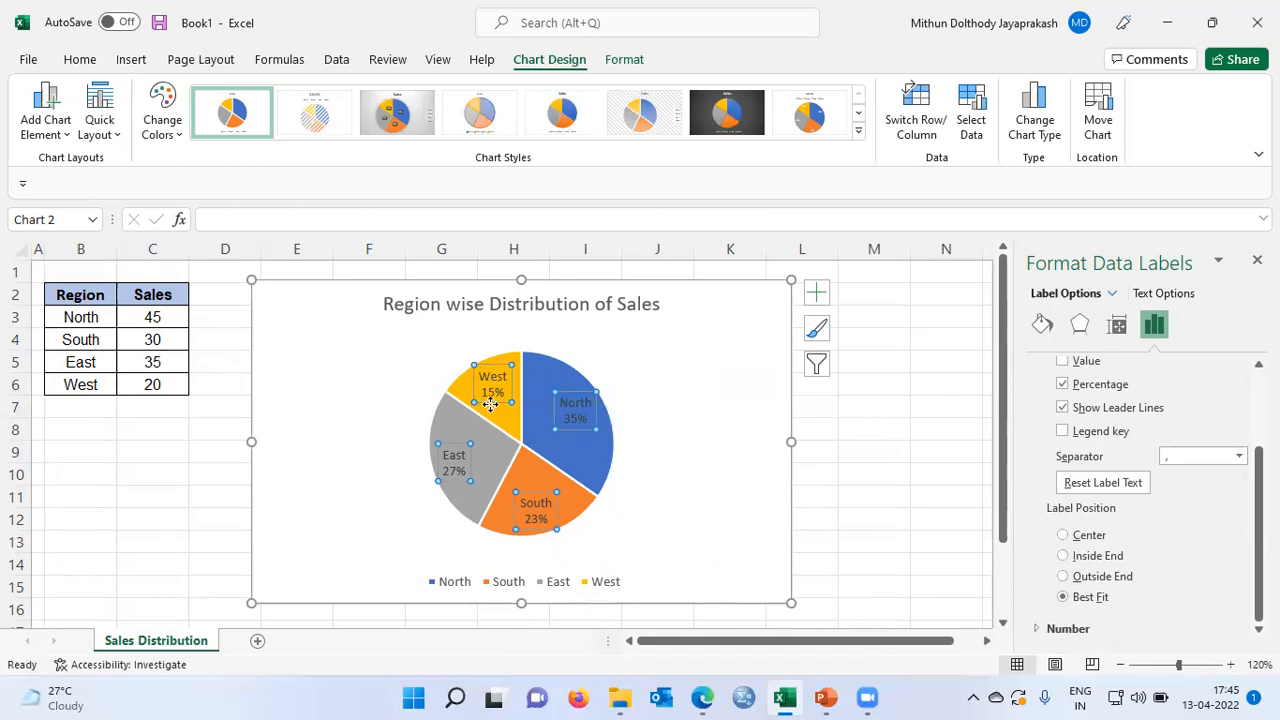
mouse_move(496, 403)
left_click(1063, 577)
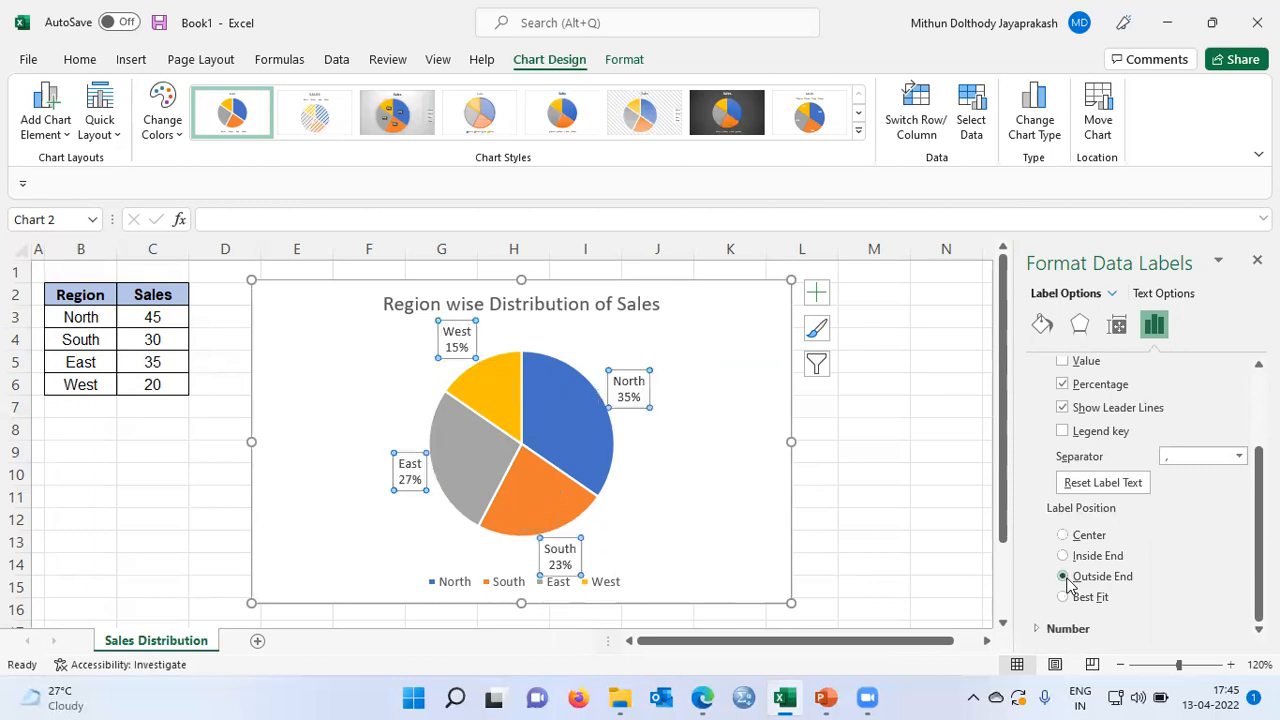
left_click(1063, 535)
left_click(1064, 556)
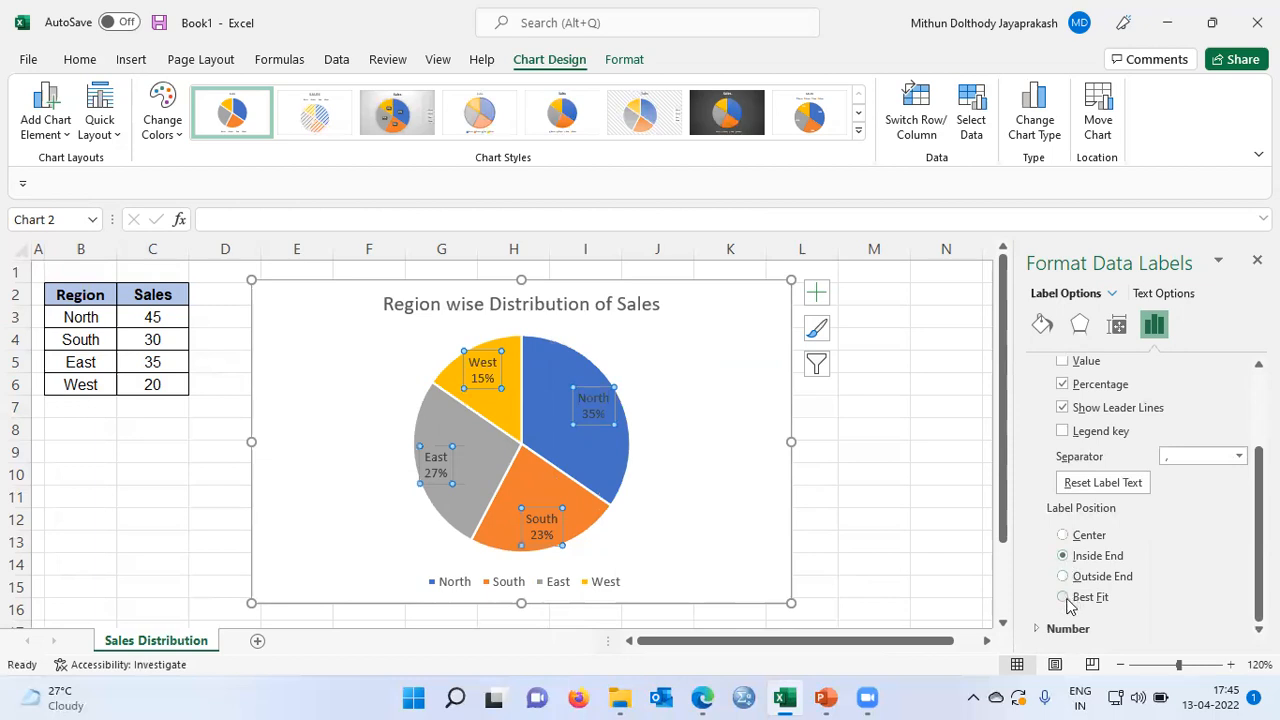
left_click(1064, 598)
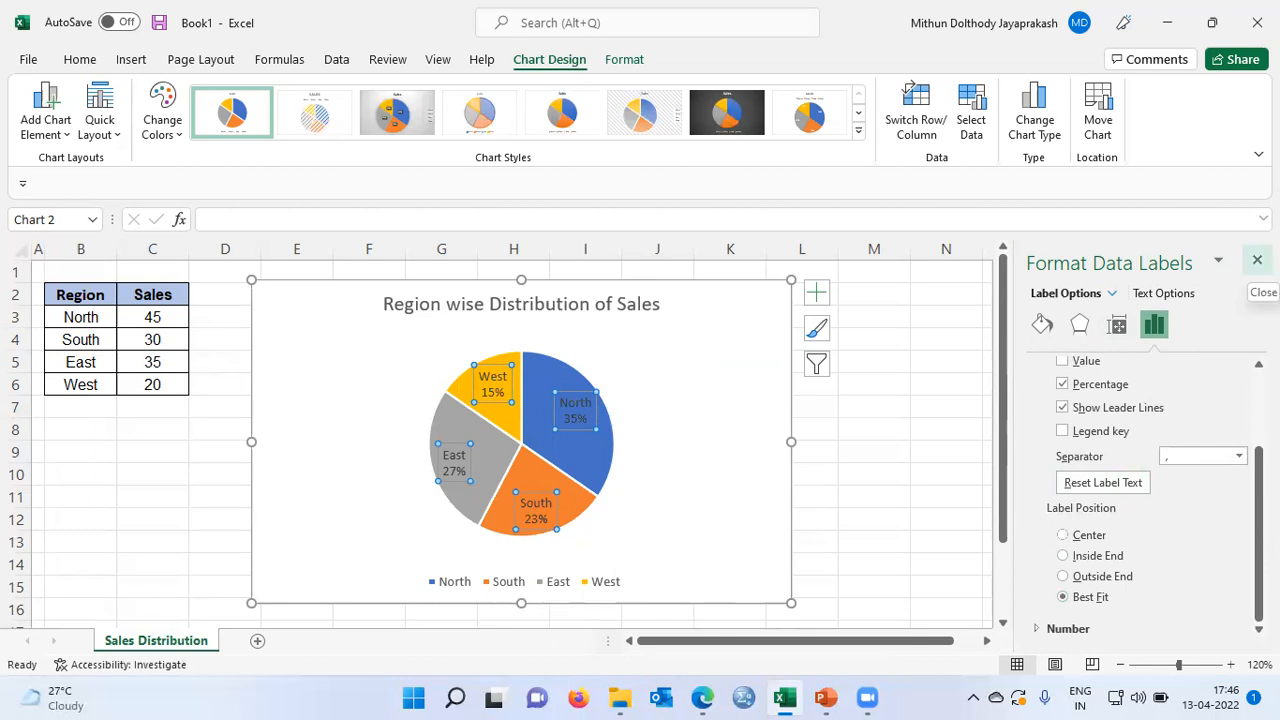
left_click(1257, 260)
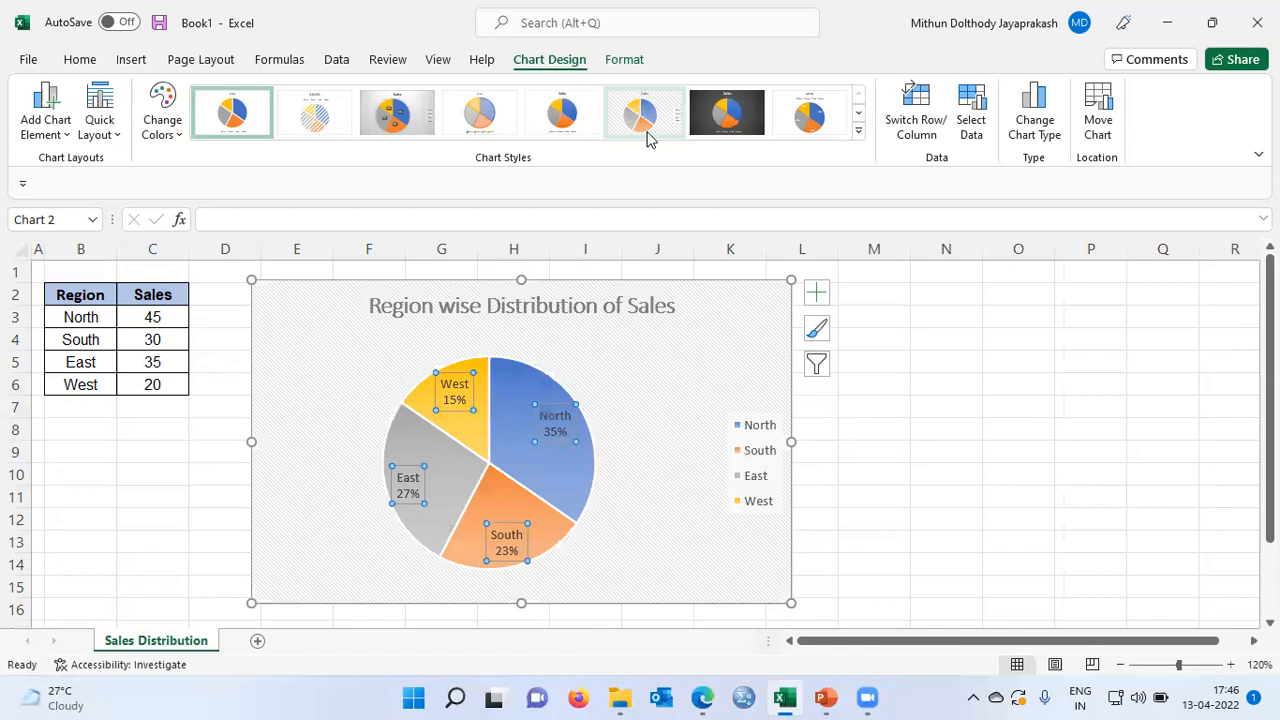
Apply the Style 12 chart style to the regional sales pie chart
left_click(859, 134)
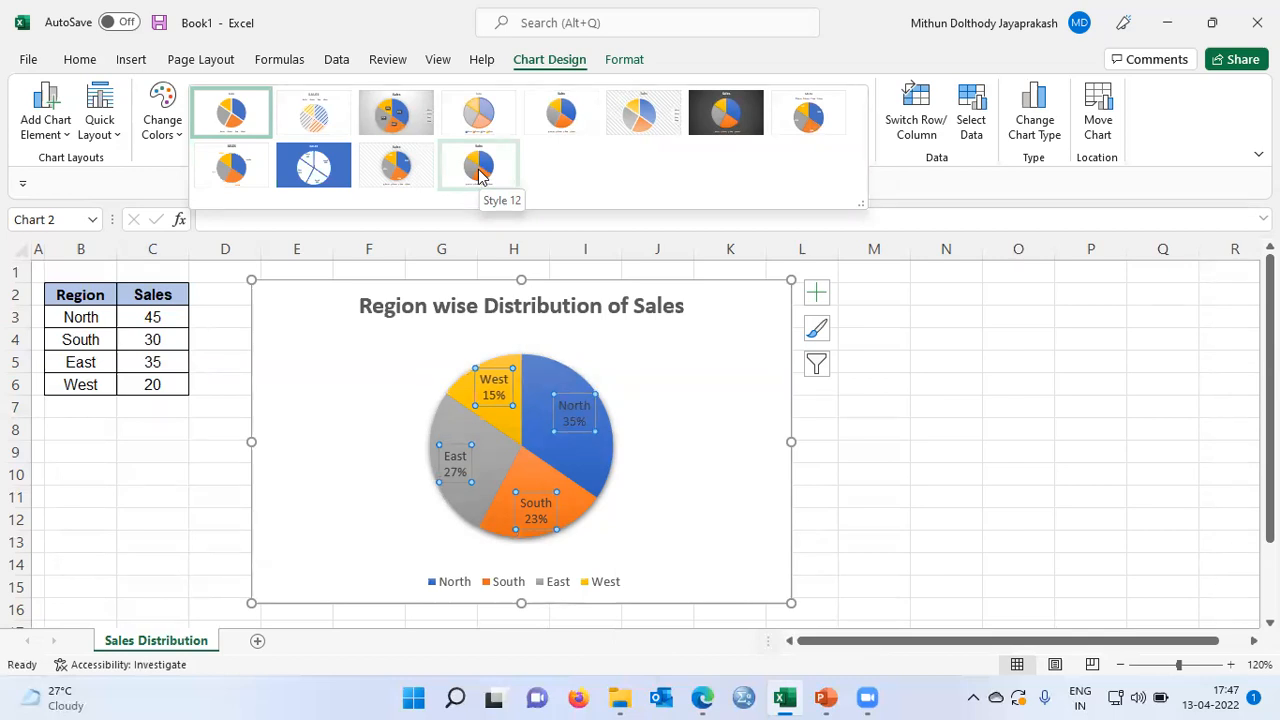
left_click(478, 175)
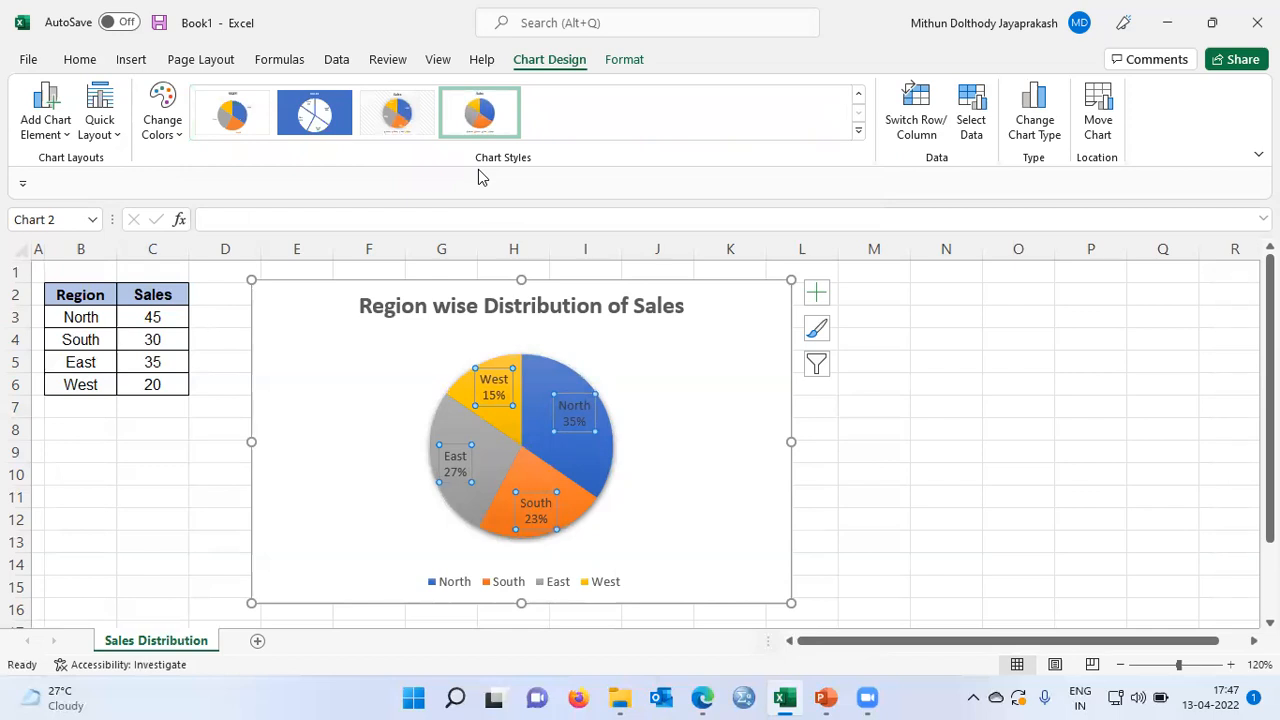
left_click(282, 270)
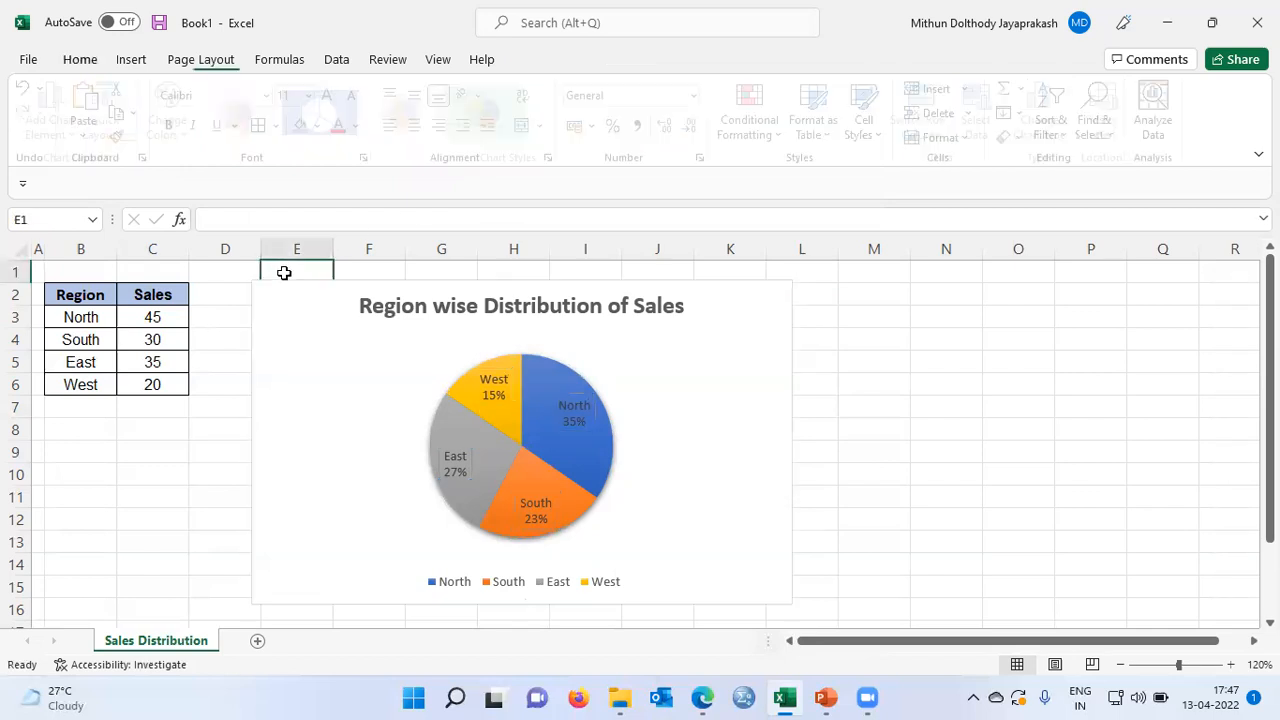
left_click(286, 285)
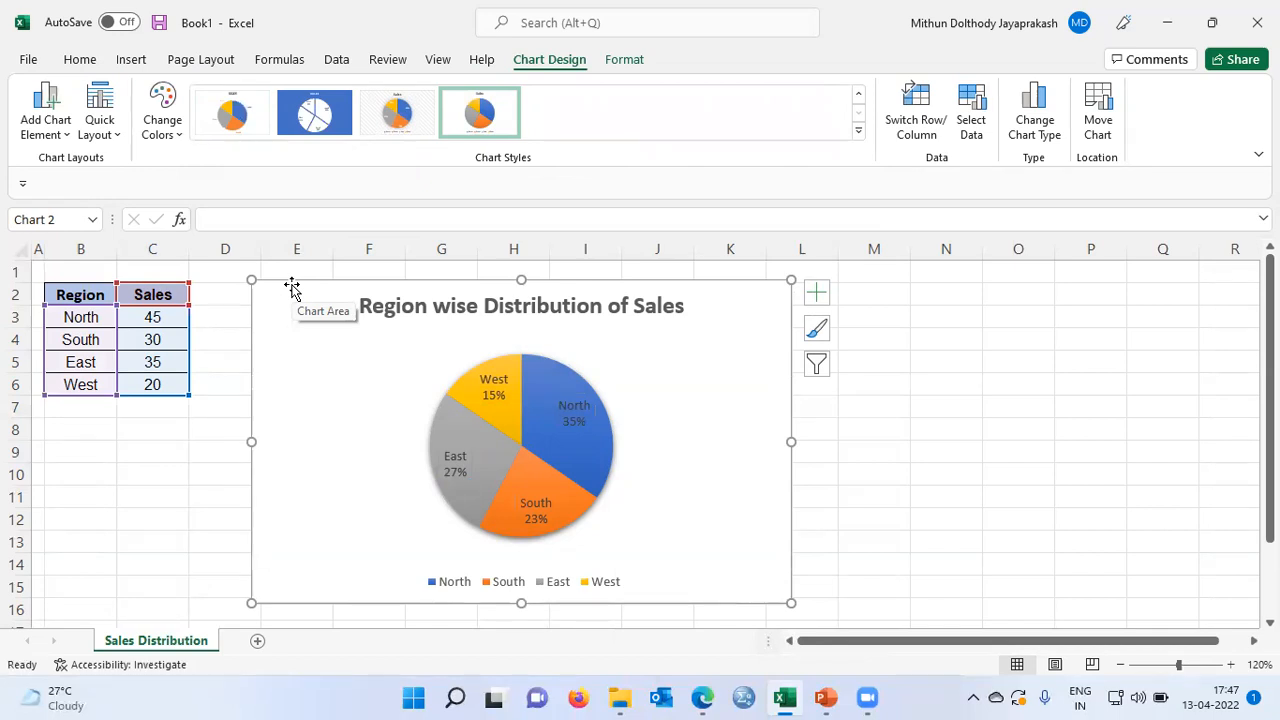
Change the regional sales chart from a 2-D pie to a 3-D pie
left_click(131, 60)
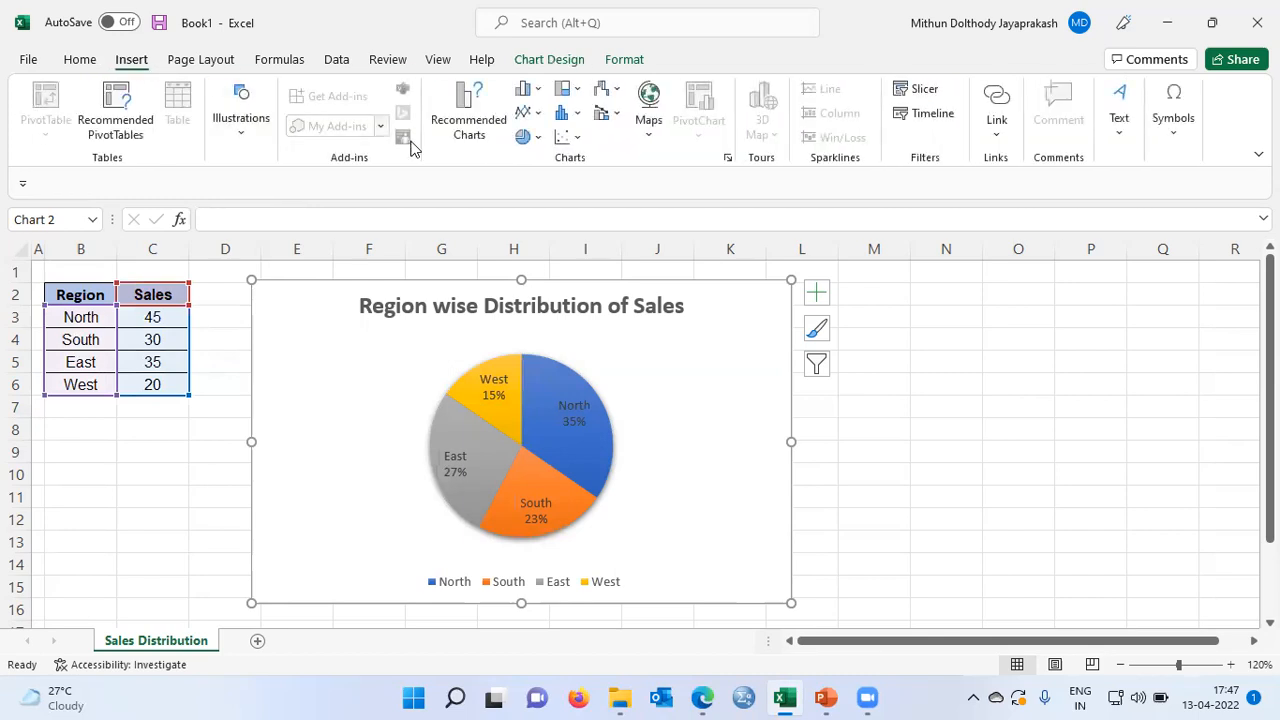
left_click(537, 138)
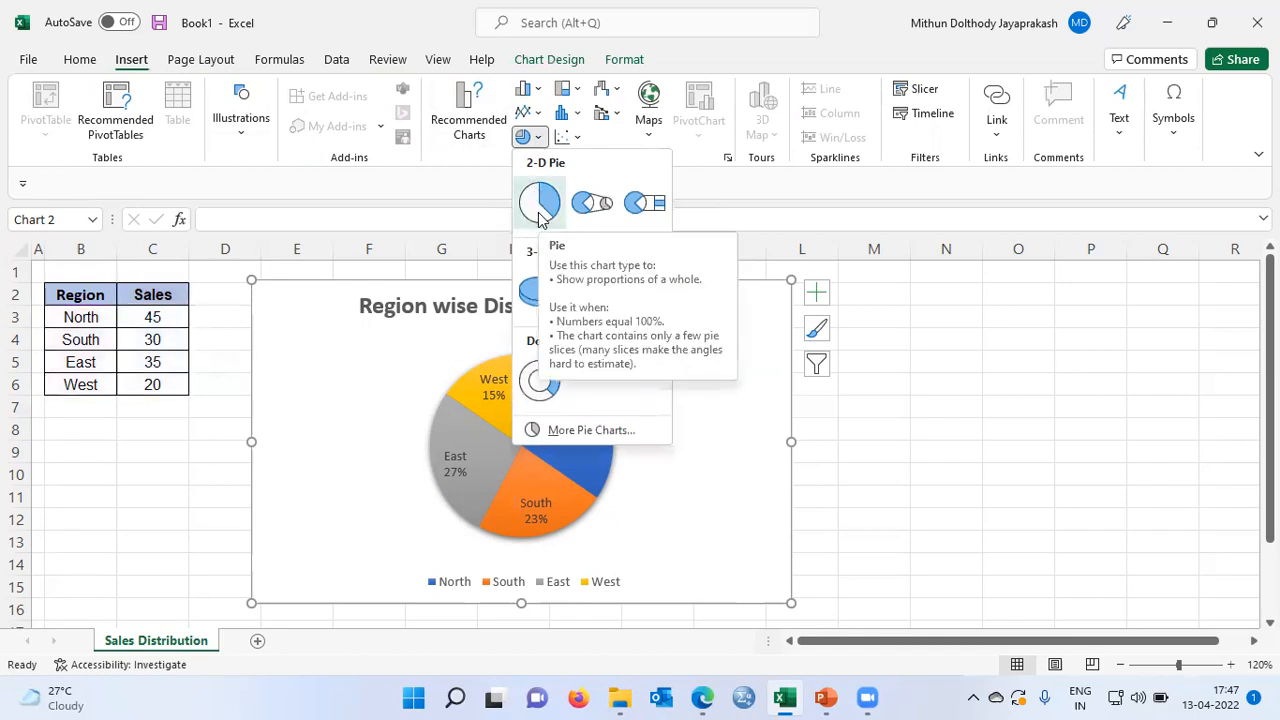
left_click(537, 292)
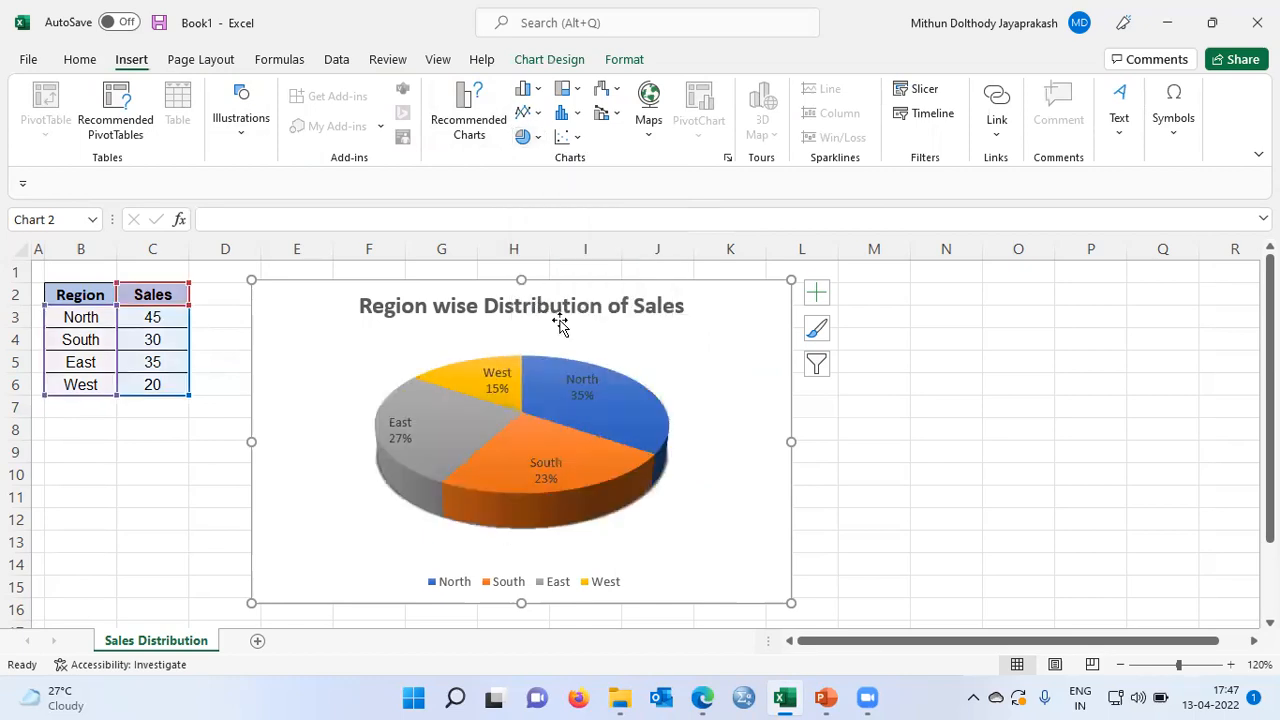
left_click(903, 447)
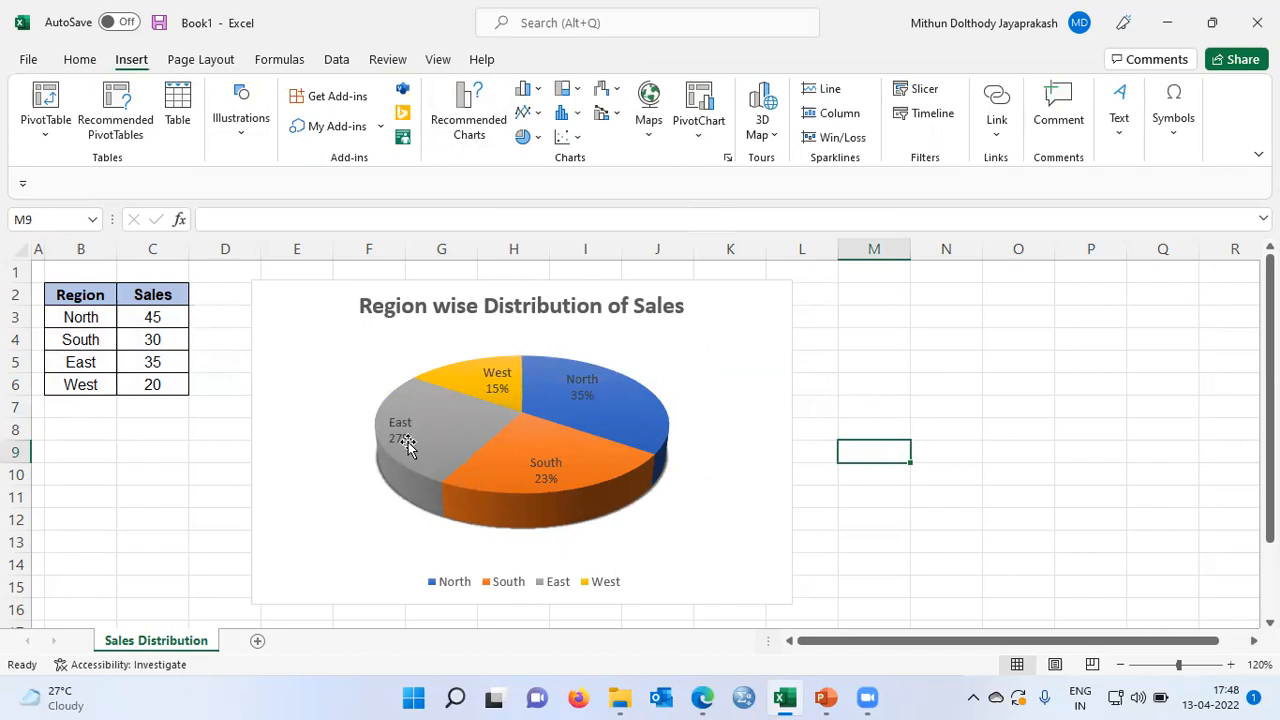
mouse_move(524, 511)
left_click(538, 140)
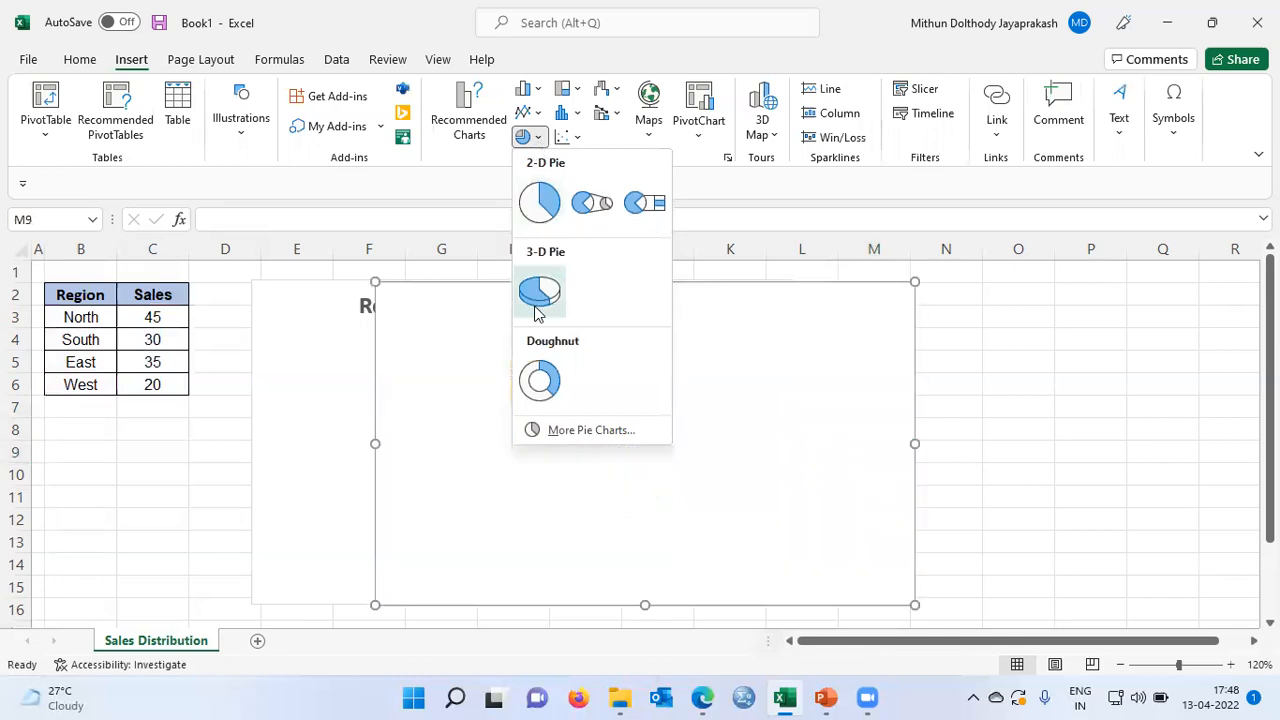
left_click(538, 385)
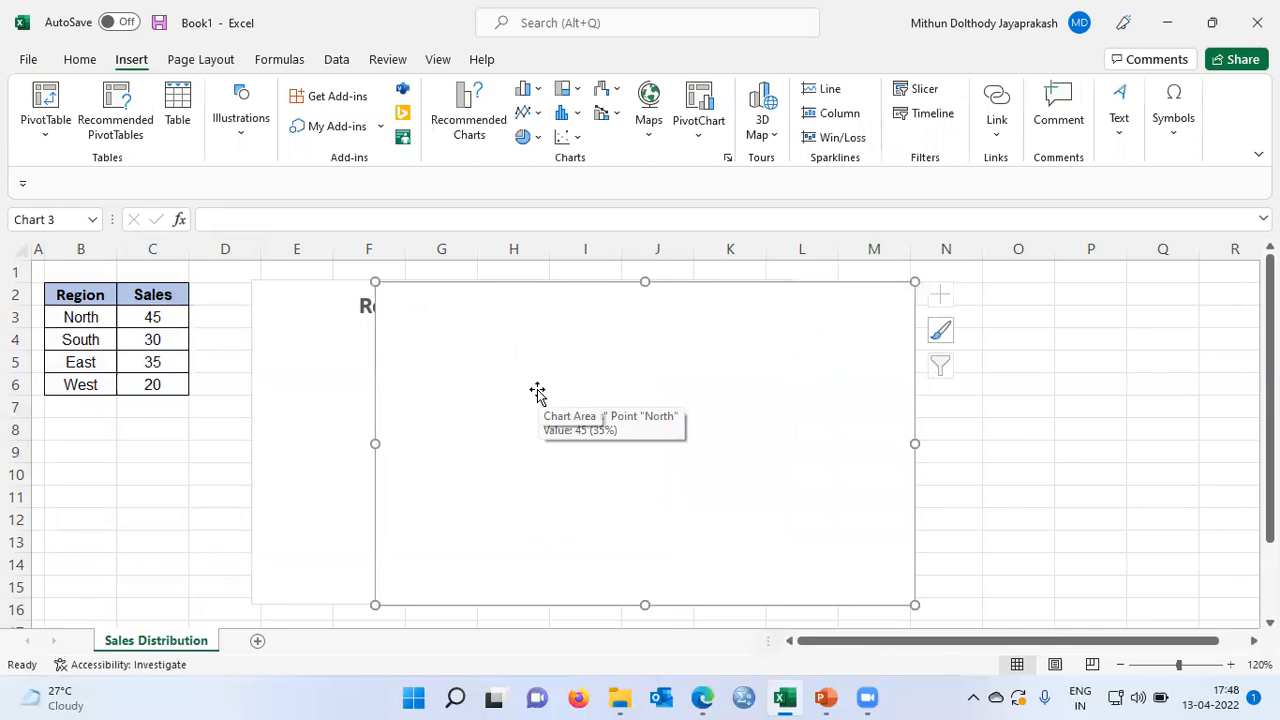
left_click(266, 523)
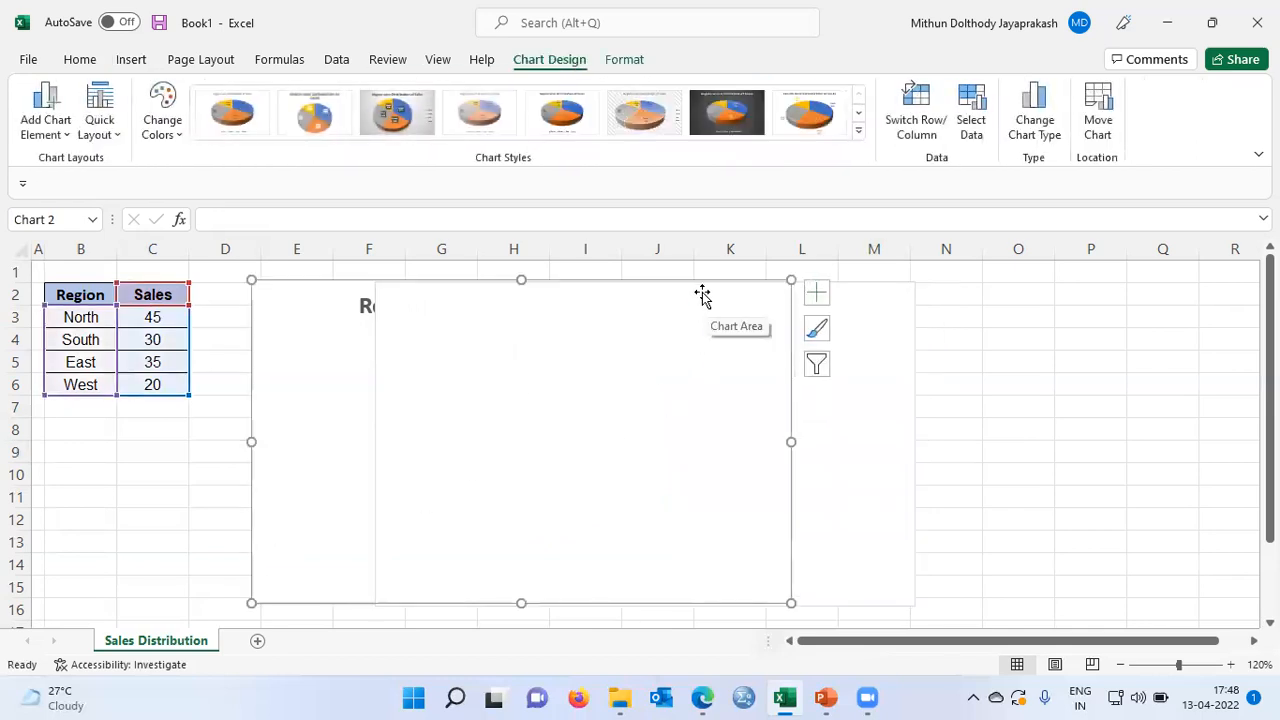
left_click(748, 340)
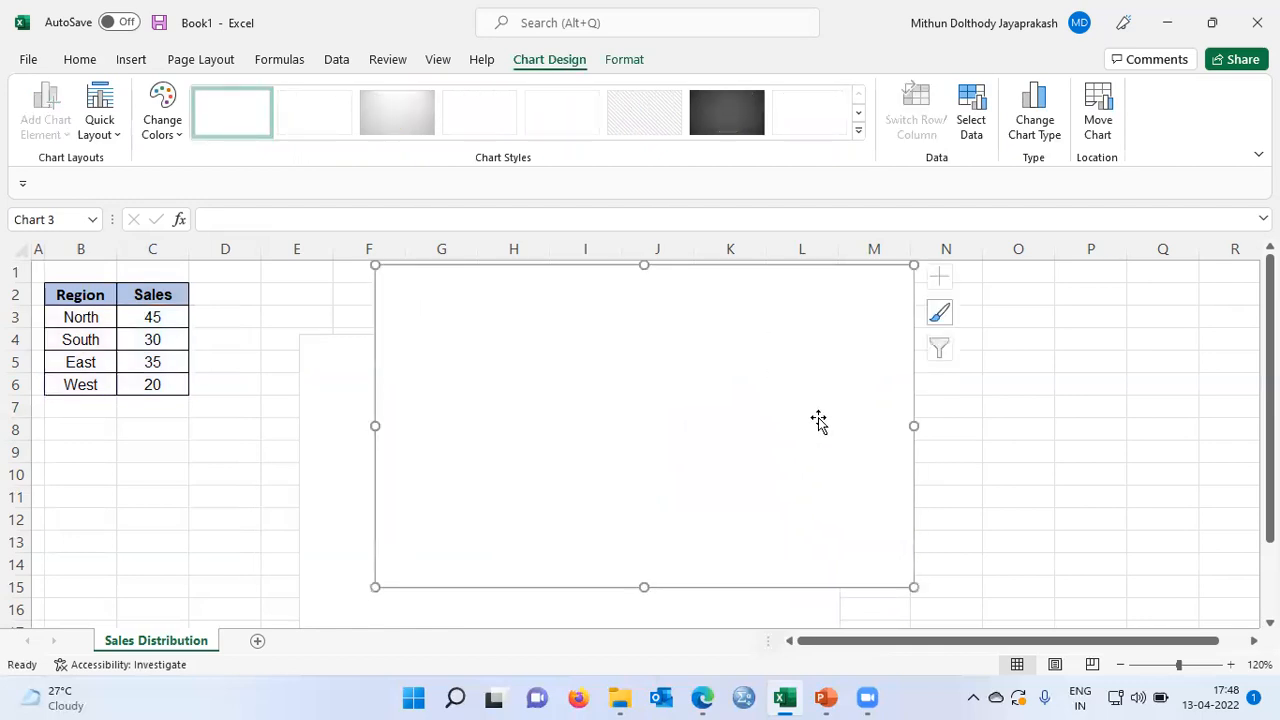
key("Delete")
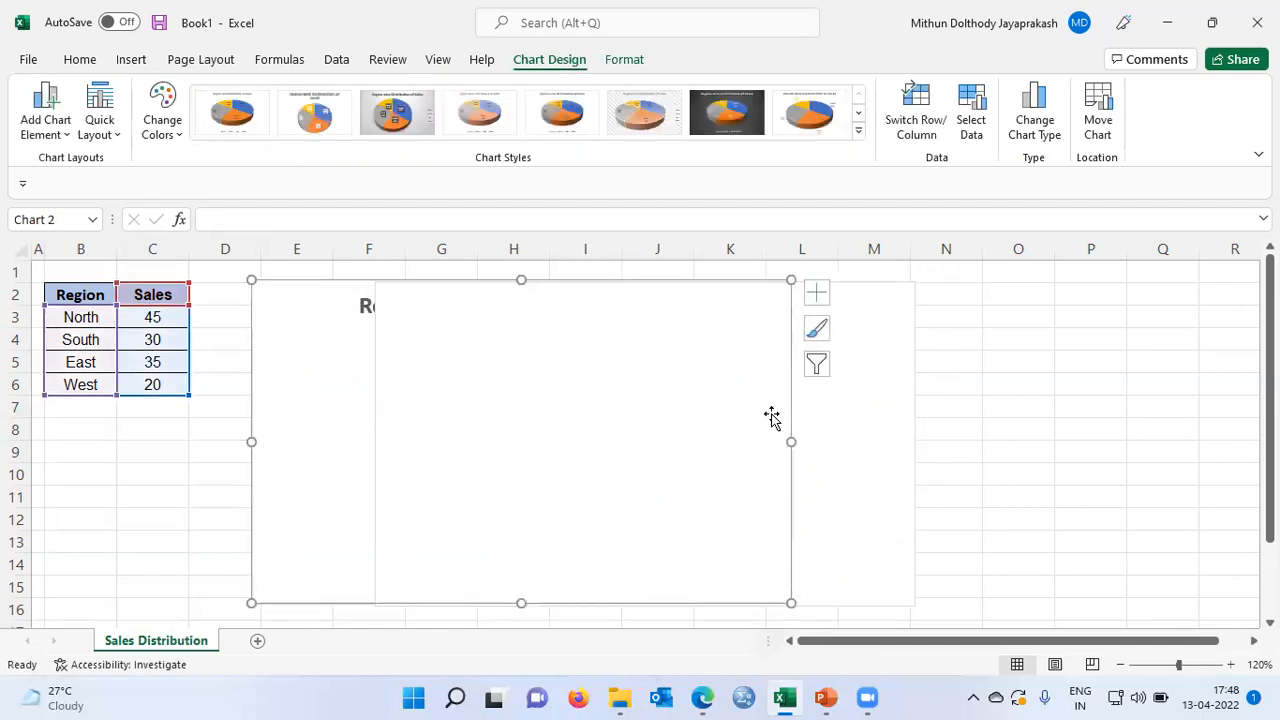
Try the Doughnut chart type on the regional sales chart and change it back to a 3-D pie
left_click(650, 290)
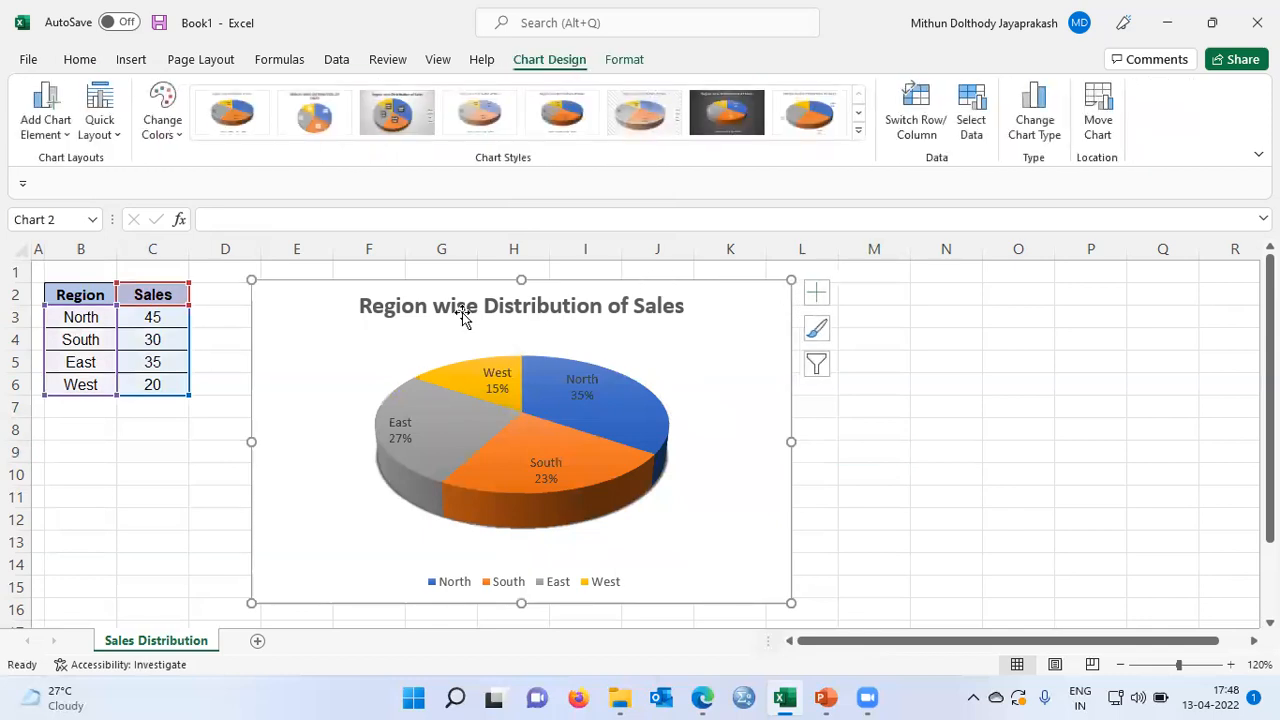
left_click(137, 63)
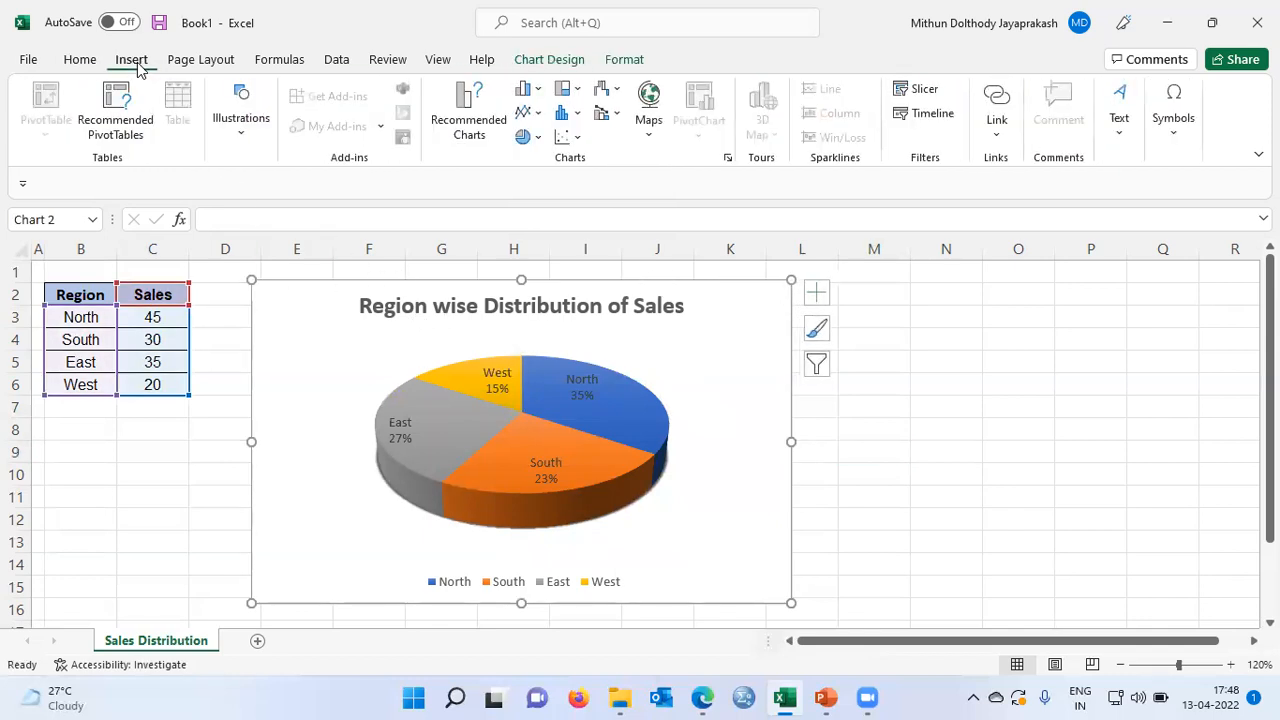
left_click(537, 140)
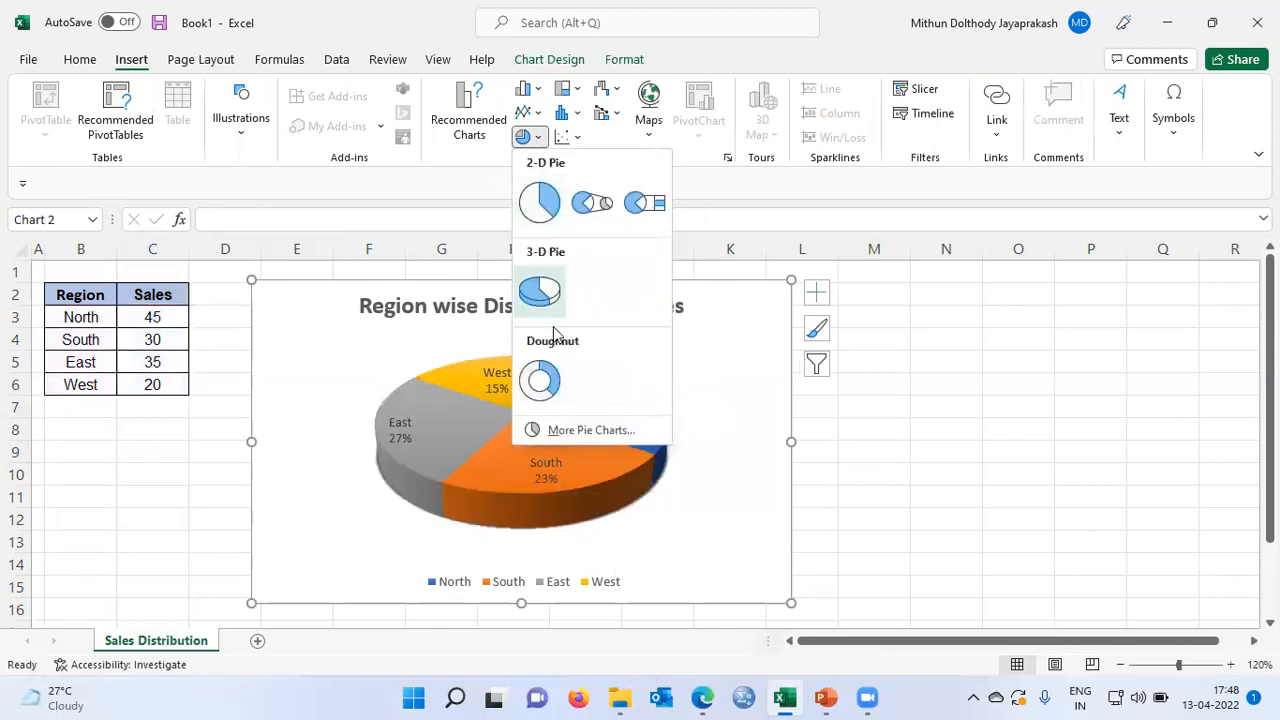
left_click(541, 380)
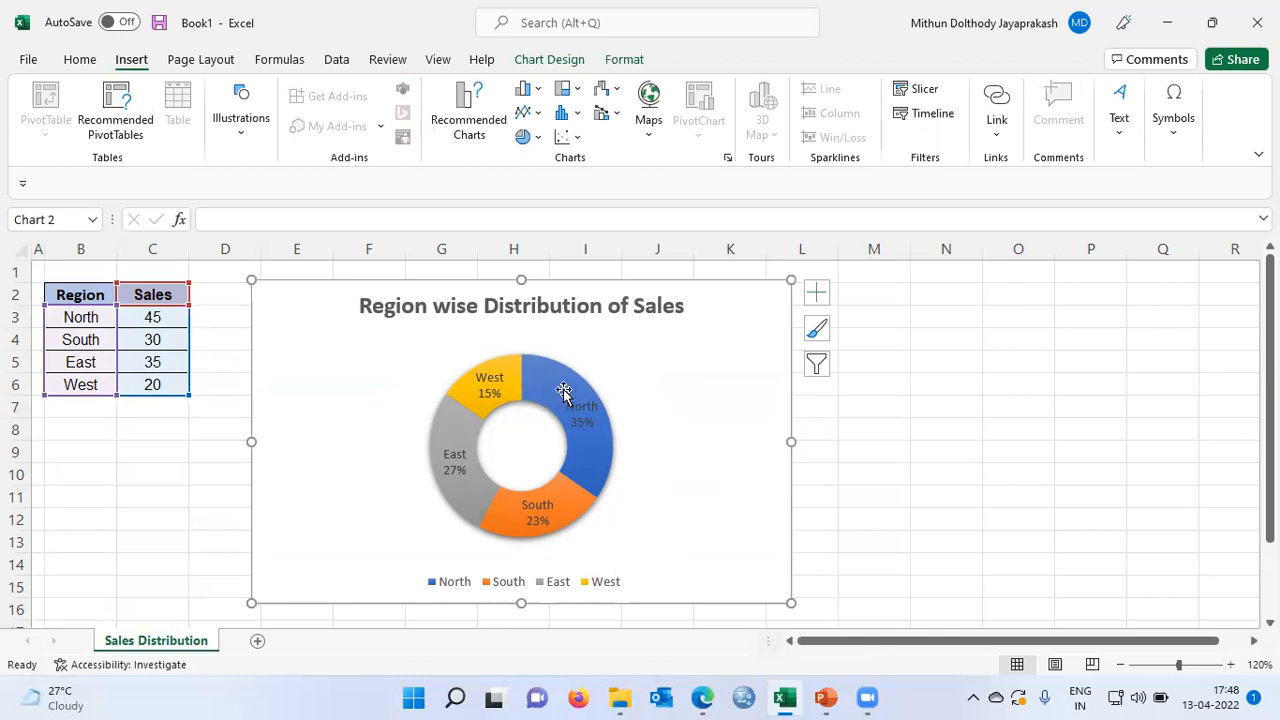
left_click(526, 137)
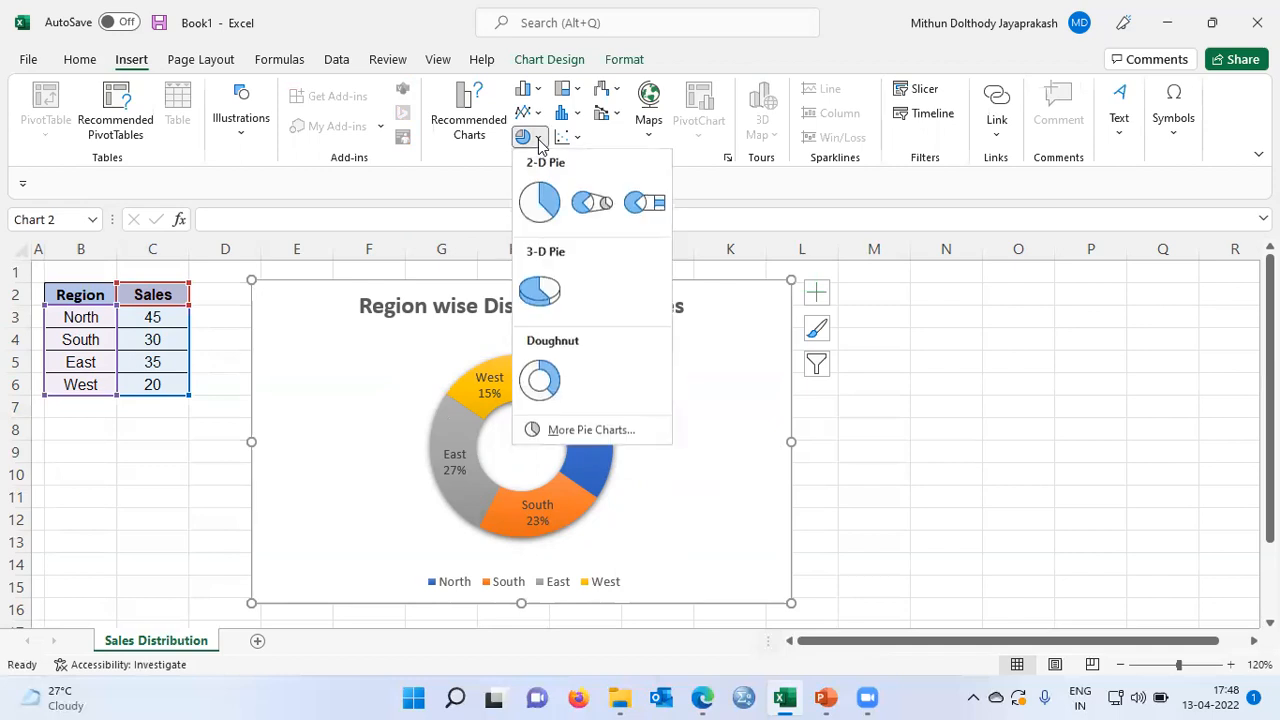
left_click(540, 288)
left_click(955, 468)
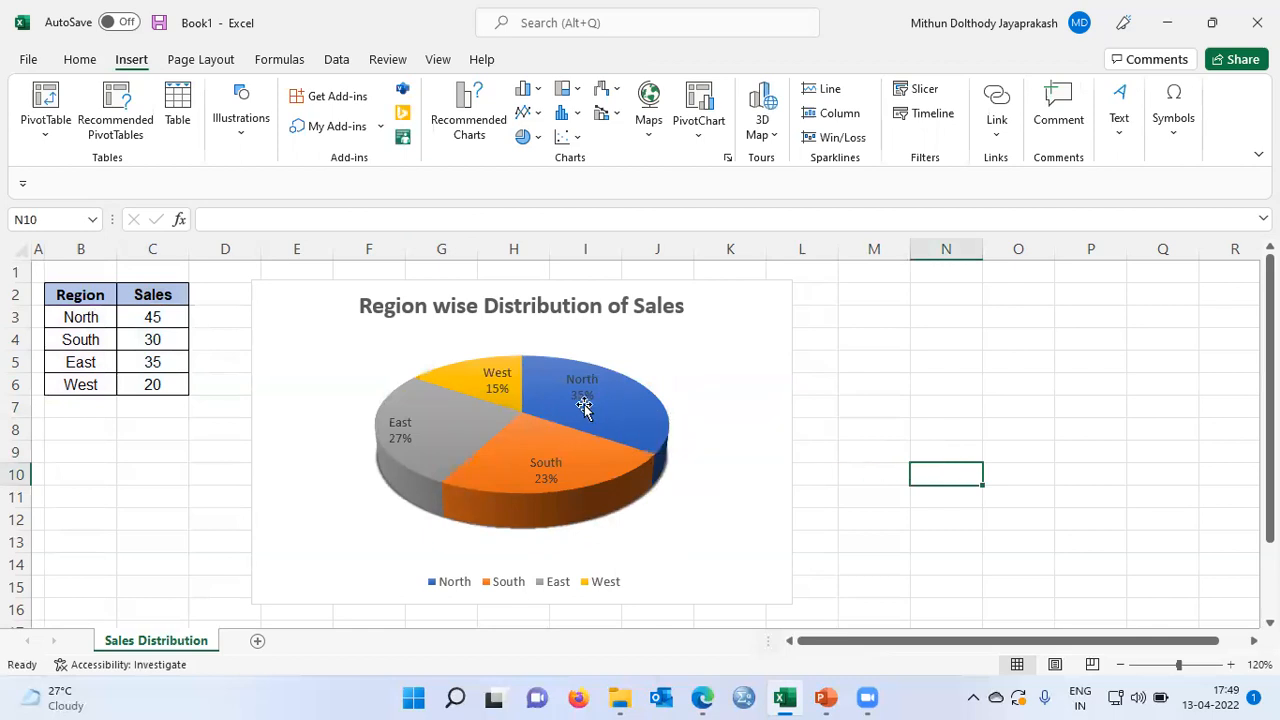
Rotate the 3-D pie's Sales series by setting the angle of the first slice to 33°
mouse_move(602, 409)
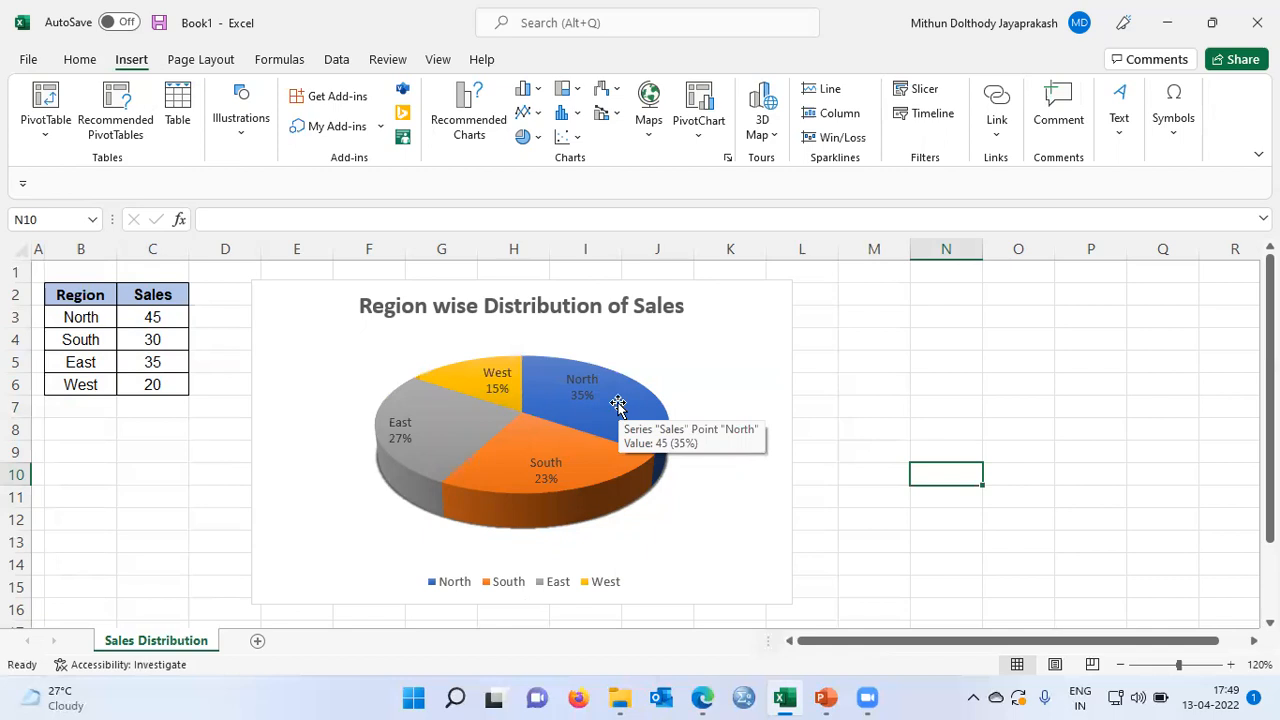
left_click(525, 418)
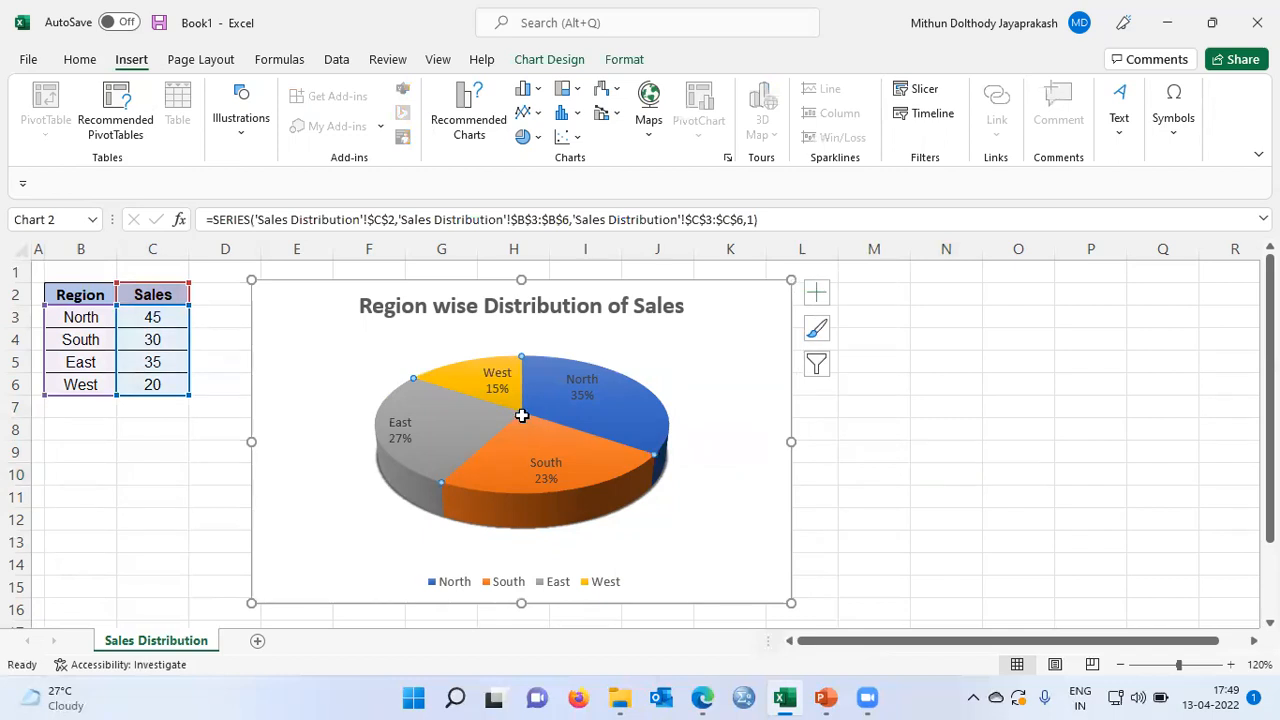
right_click(521, 418)
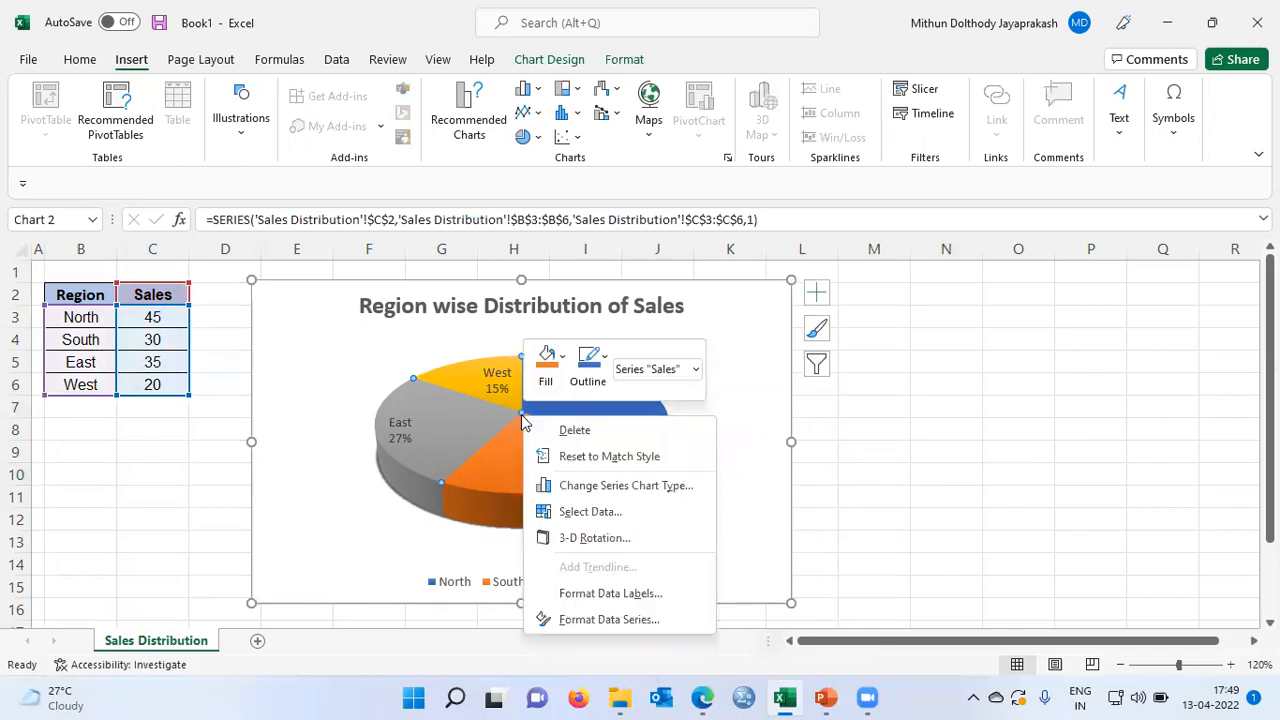
left_click(609, 620)
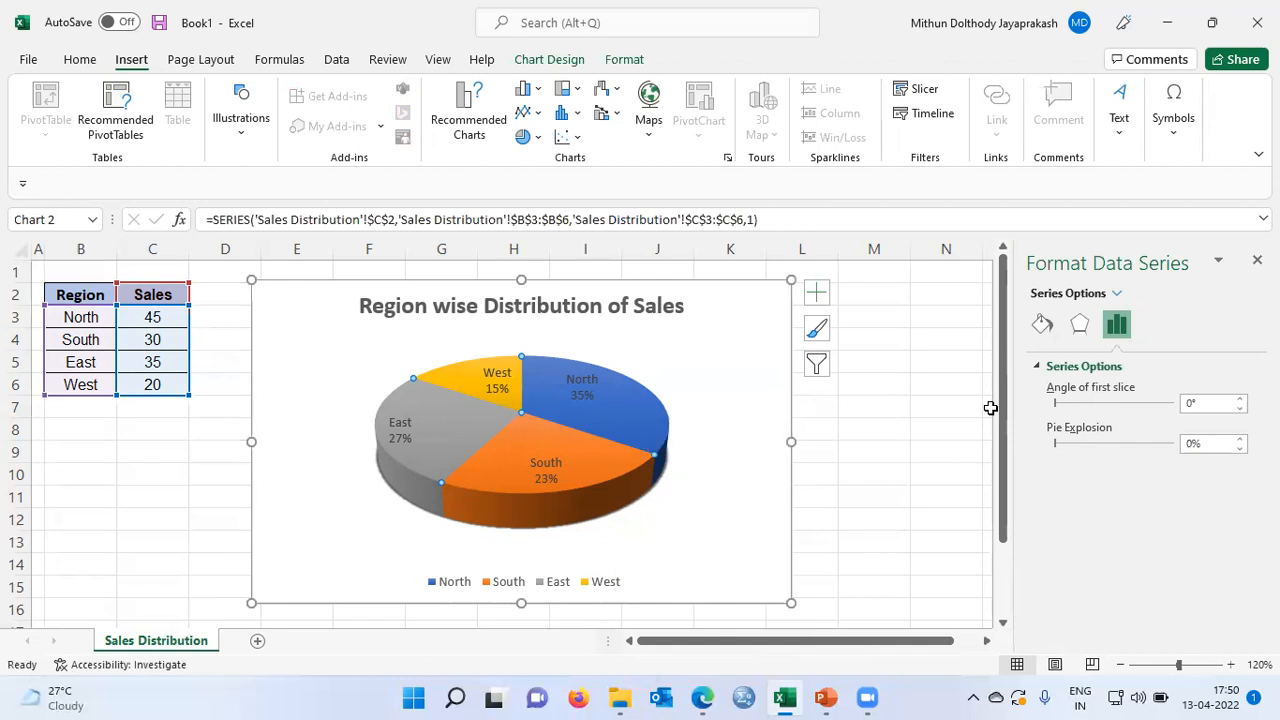
left_click_drag(1054, 410, 1066, 411)
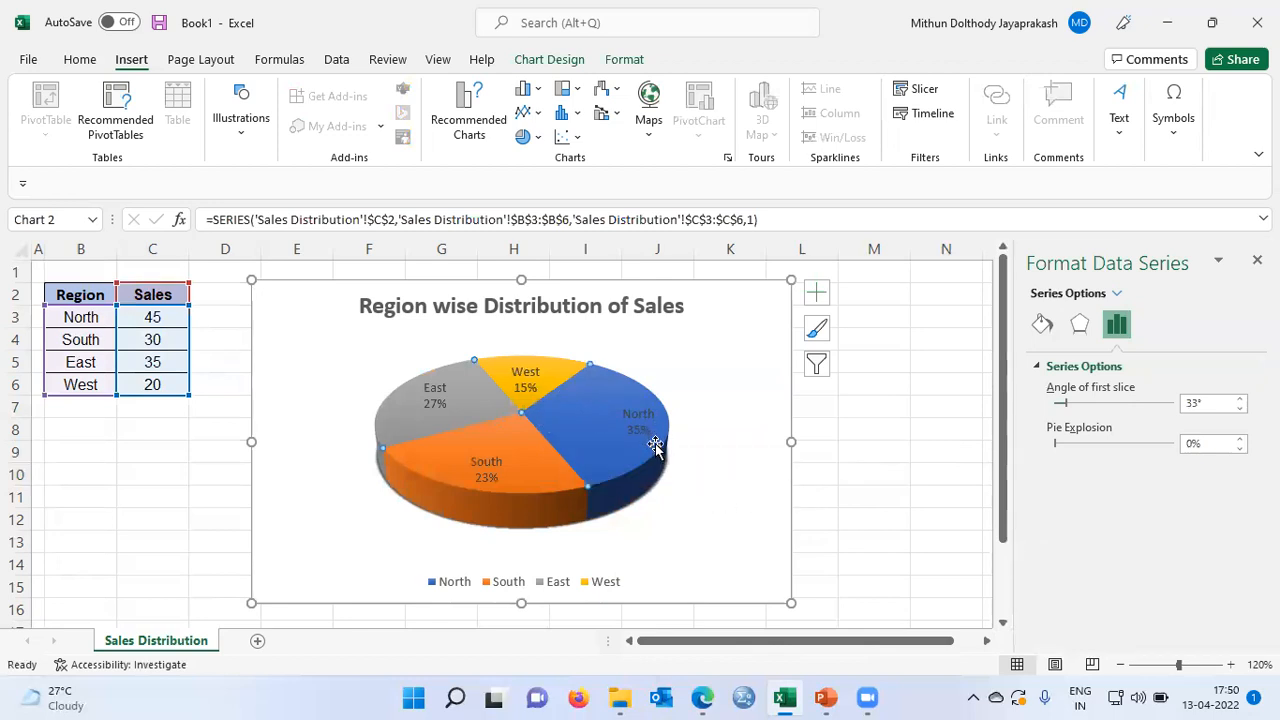
Set the angle of the first slice to 120° for the 3-D pie's Sales series
mouse_move(654, 455)
left_click_drag(1066, 405, 1095, 408)
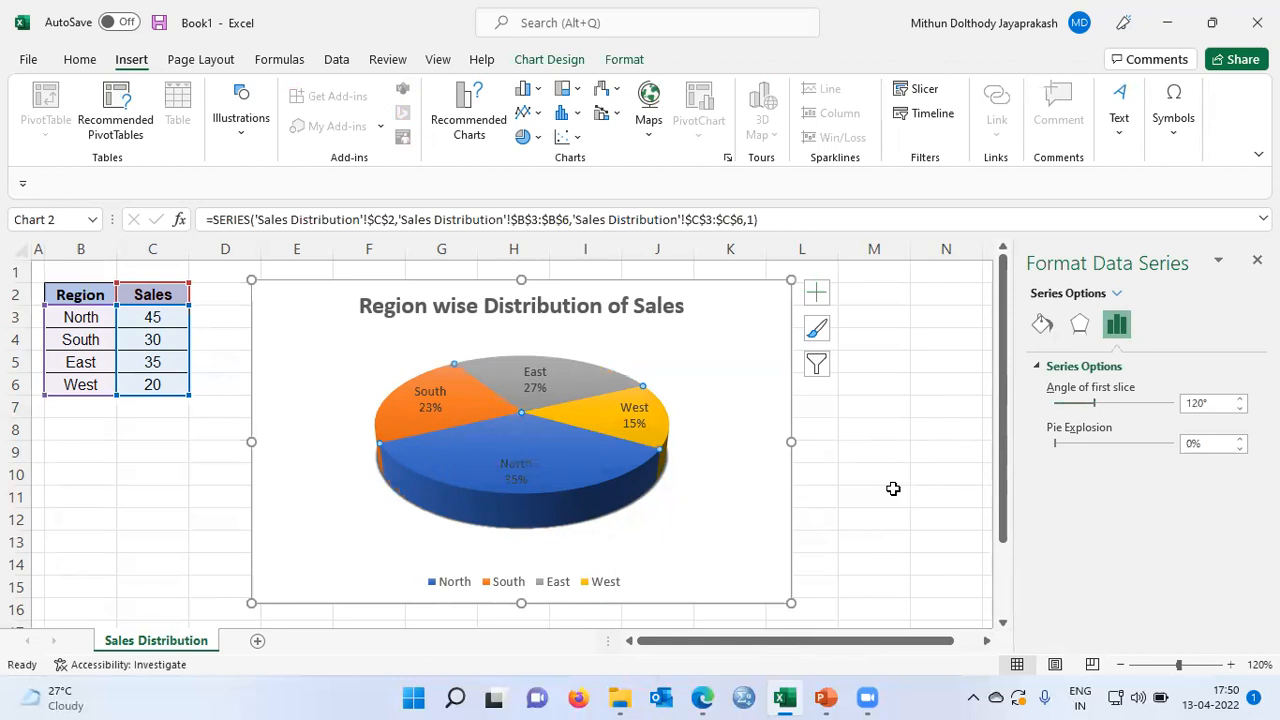
Try a 45% pie explosion on the Sales series, return it to 0% and close the series formatting options
mouse_move(503, 493)
left_click_drag(1055, 442, 1068, 443)
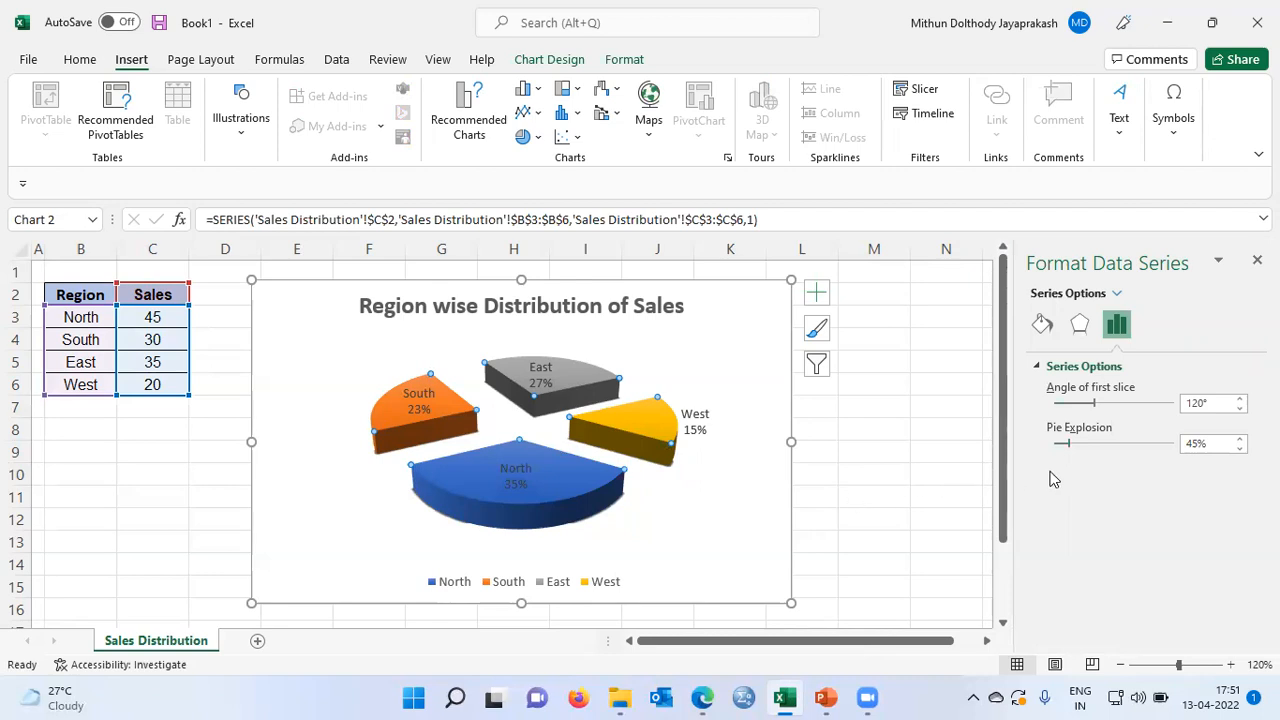
mouse_move(1070, 447)
left_mouse_down()
mouse_move(1121, 448)
mouse_move(1052, 455)
left_mouse_up()
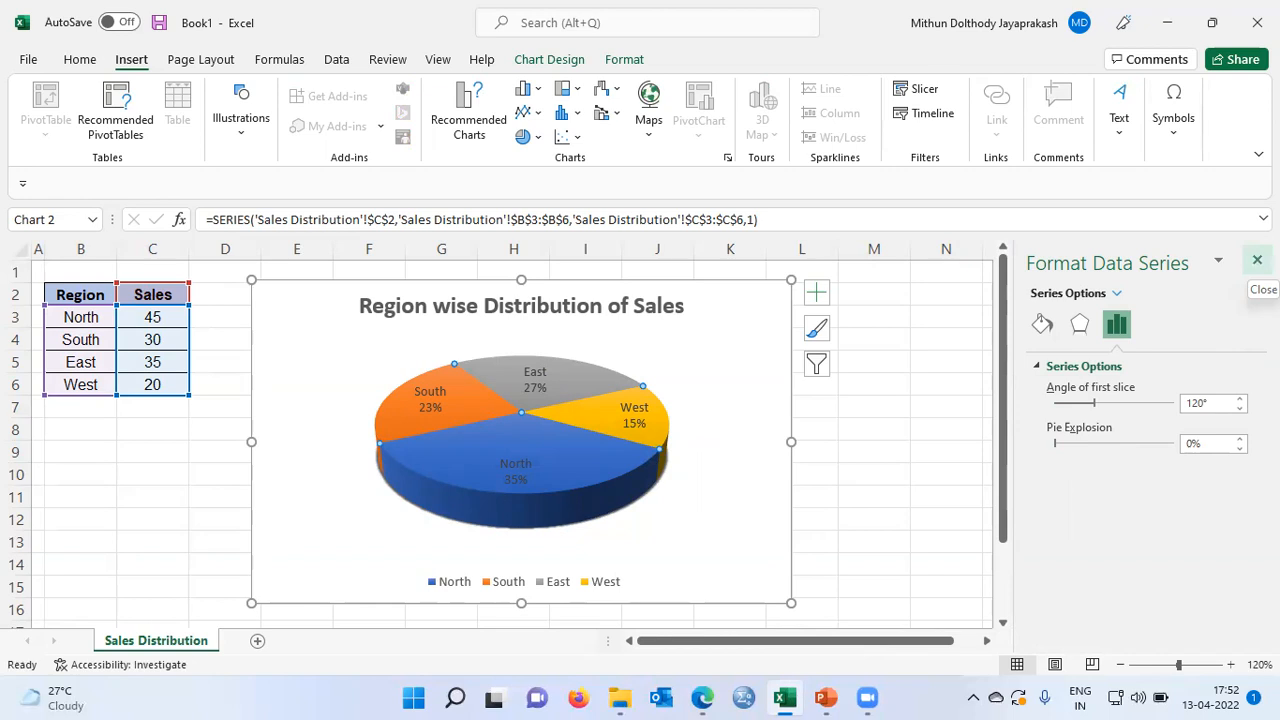
left_click(1257, 260)
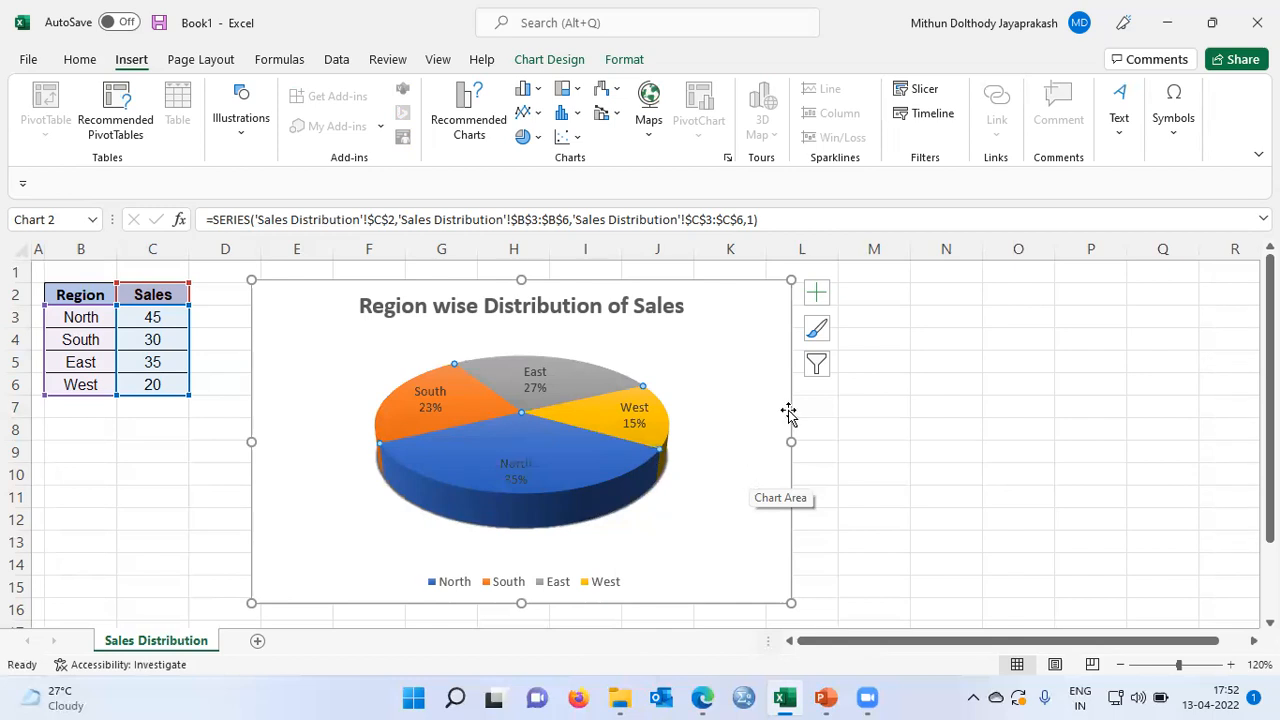
Filter the regional sales chart so that it plots only the North and South categories
left_click(816, 366)
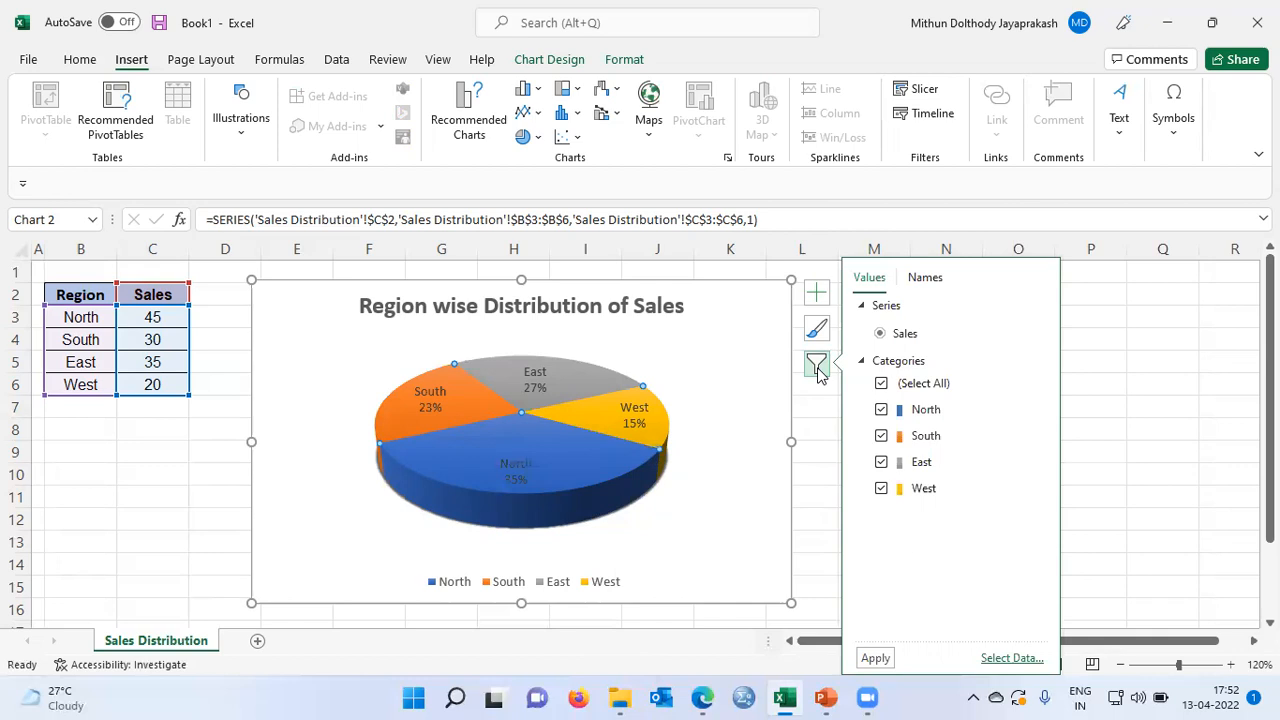
left_click(881, 385)
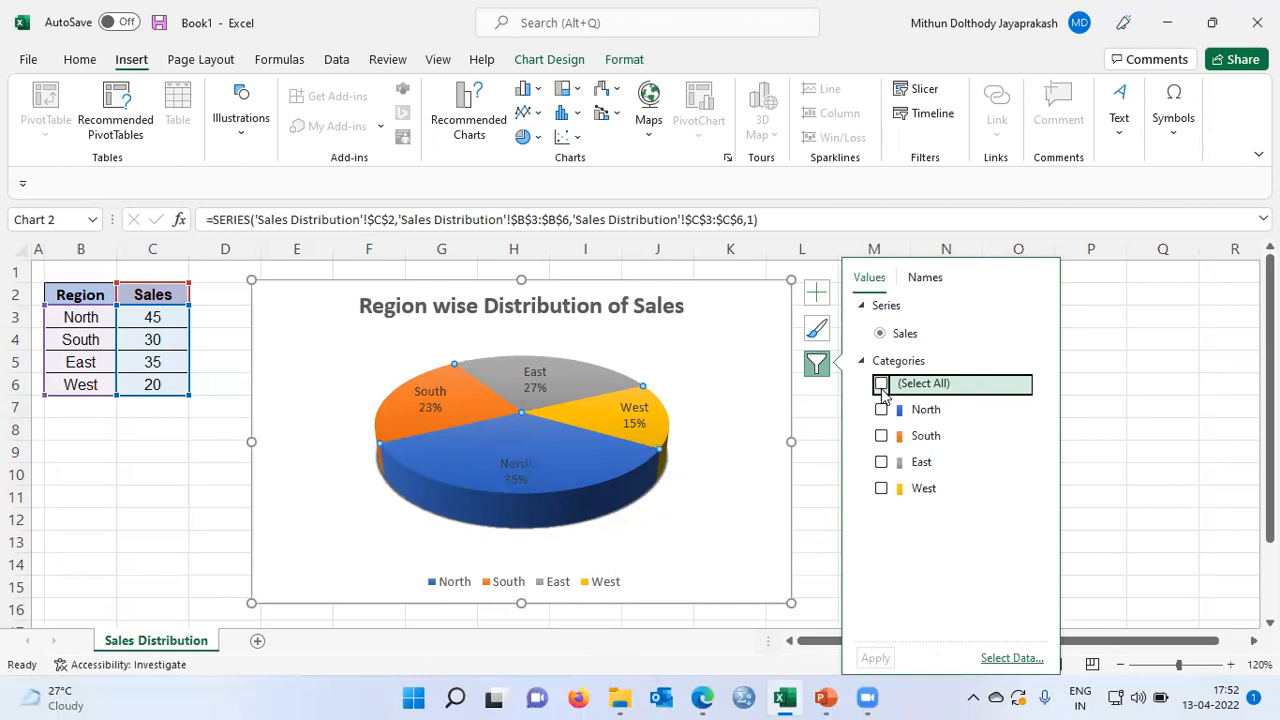
left_click(881, 410)
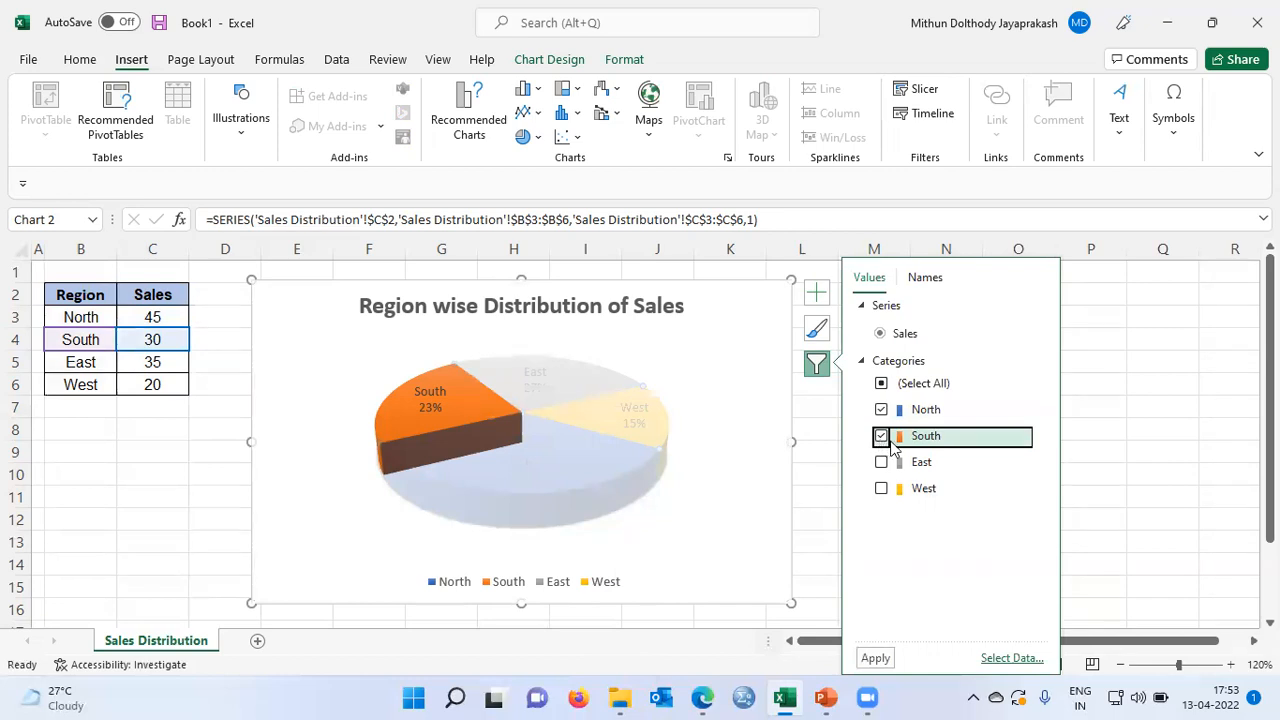
left_click(885, 440)
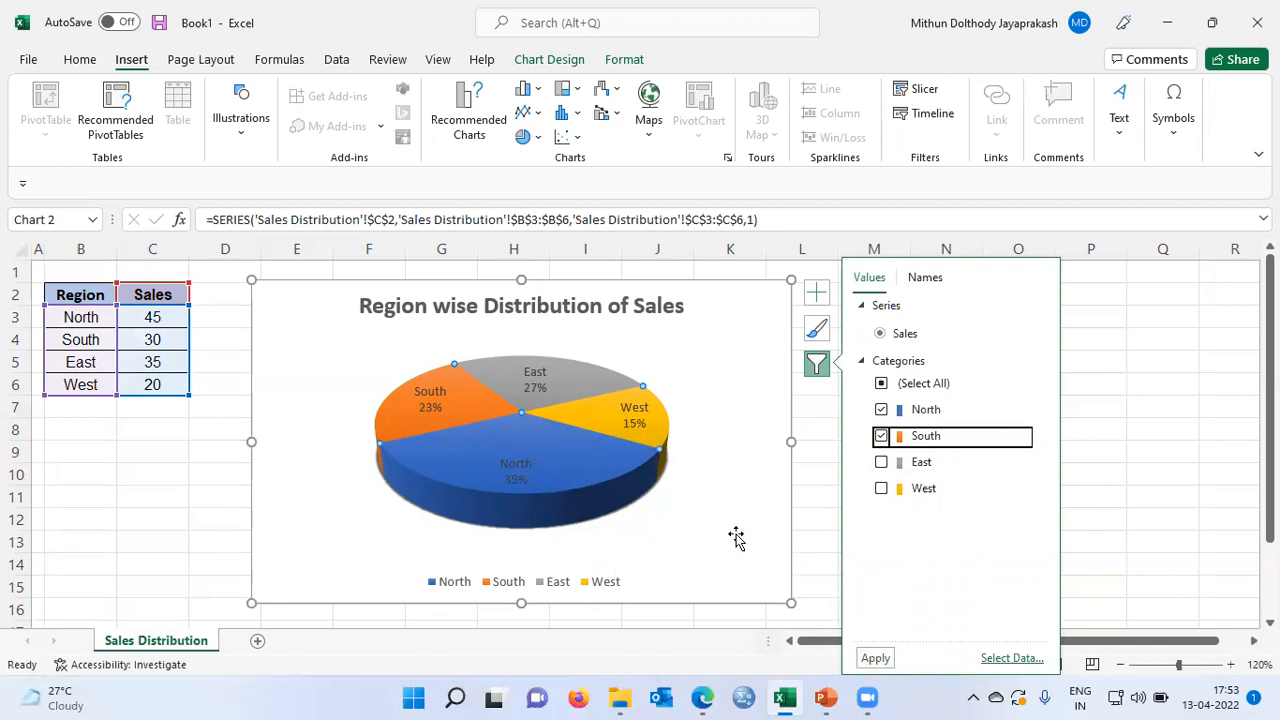
left_click(887, 665)
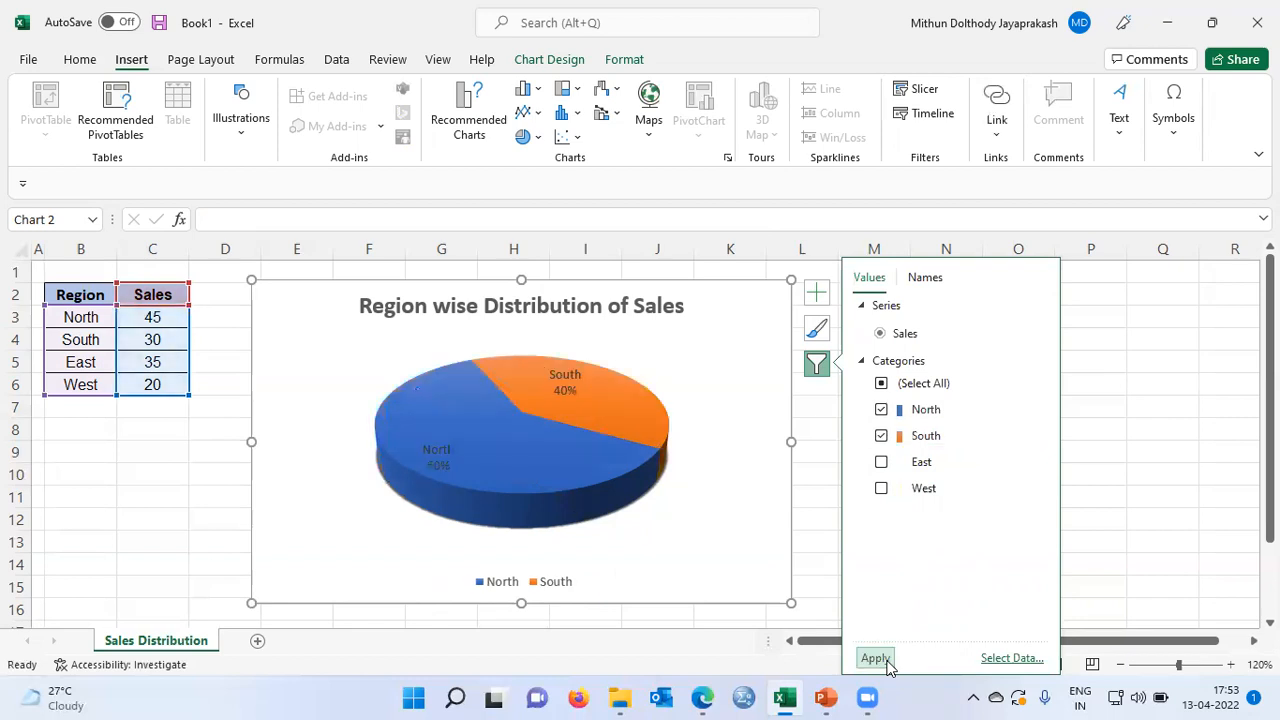
left_click(1110, 493)
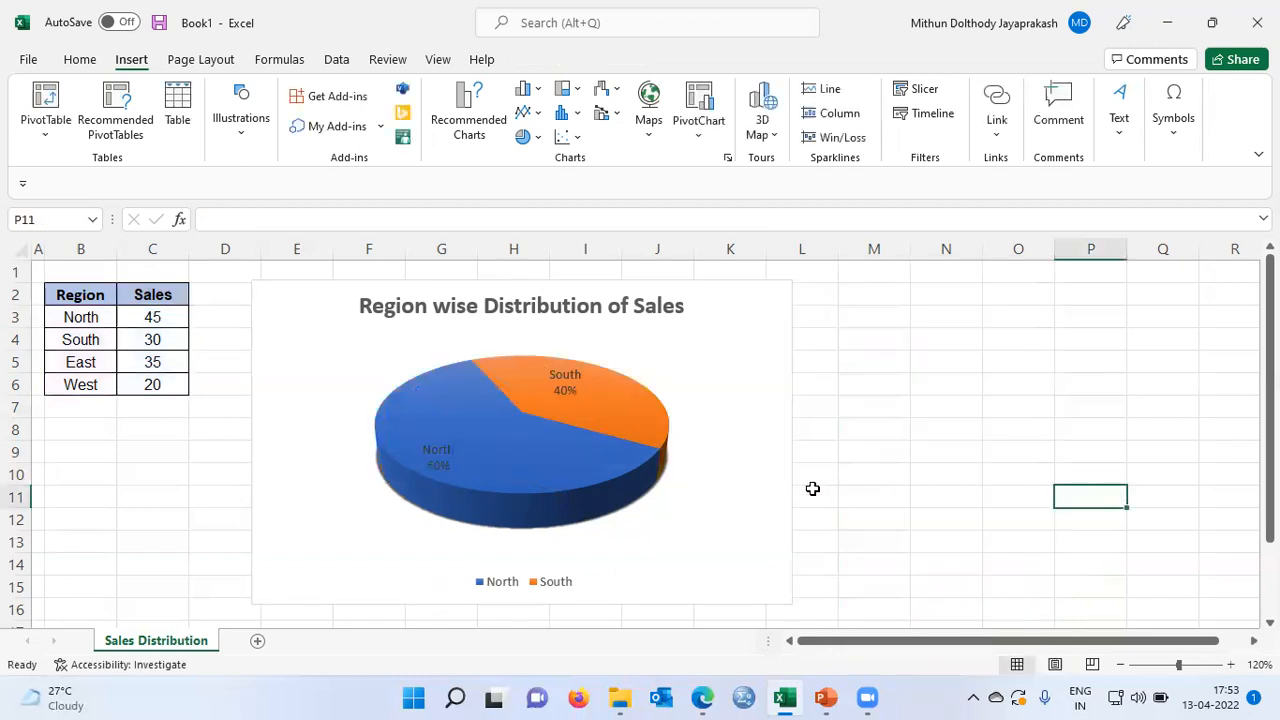
Change the filtered regional sales chart from a 3-D pie to a 2-D pie
left_click(655, 462)
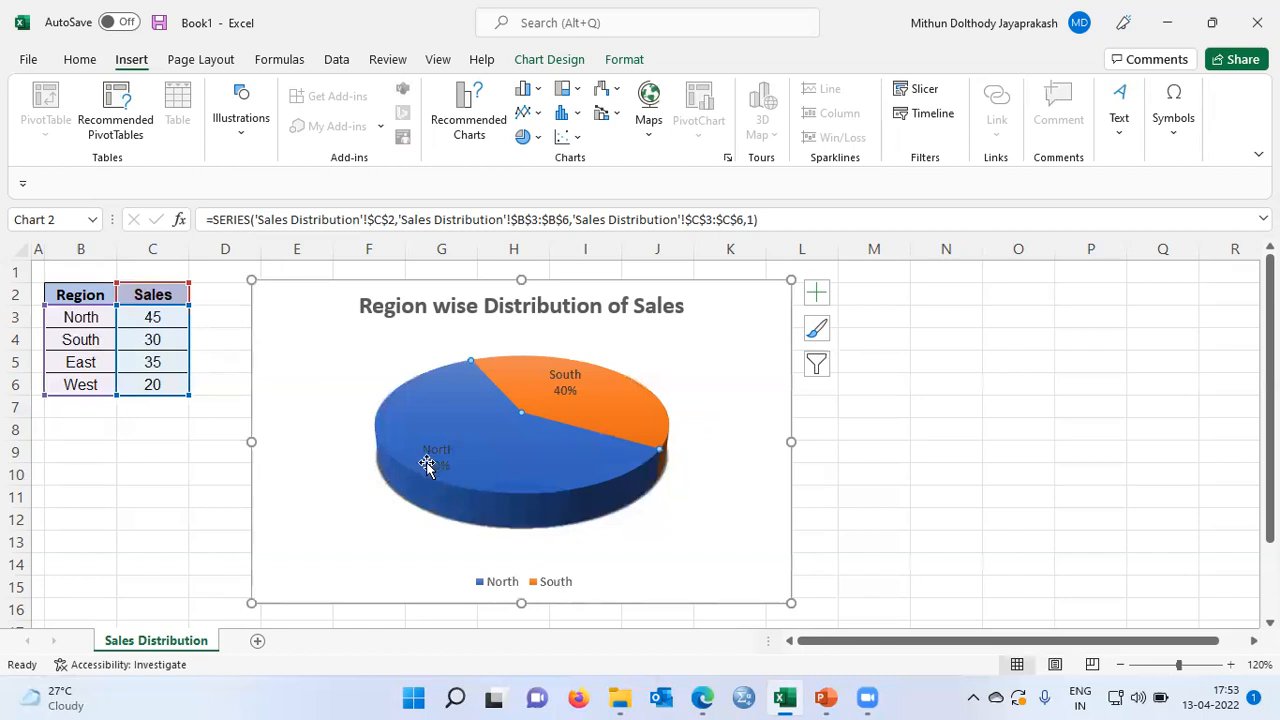
mouse_move(575, 406)
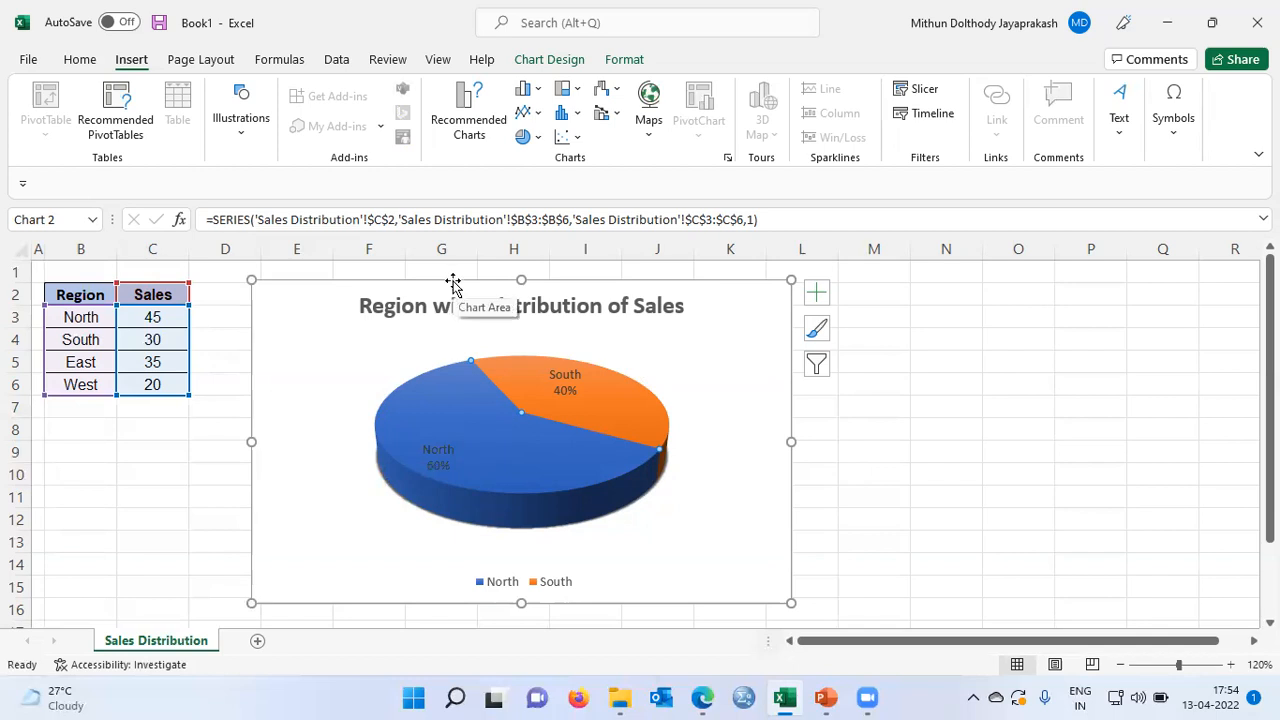
left_click(556, 60)
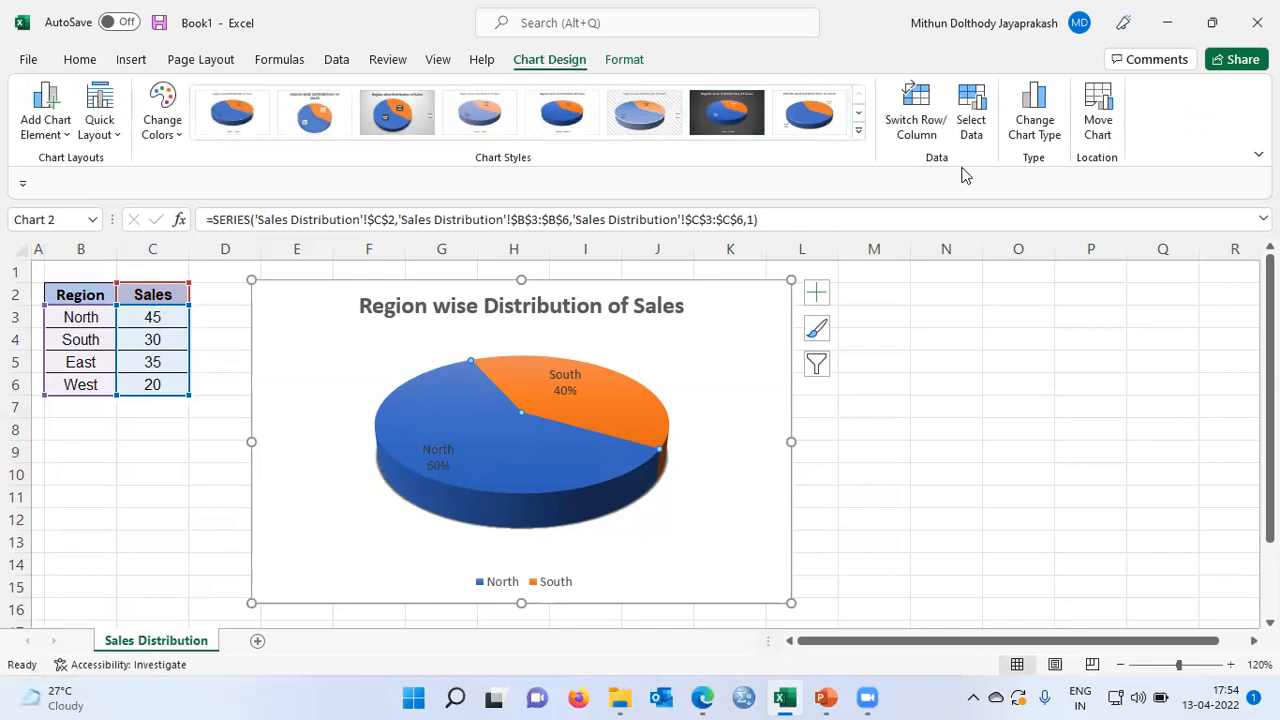
left_click(1040, 125)
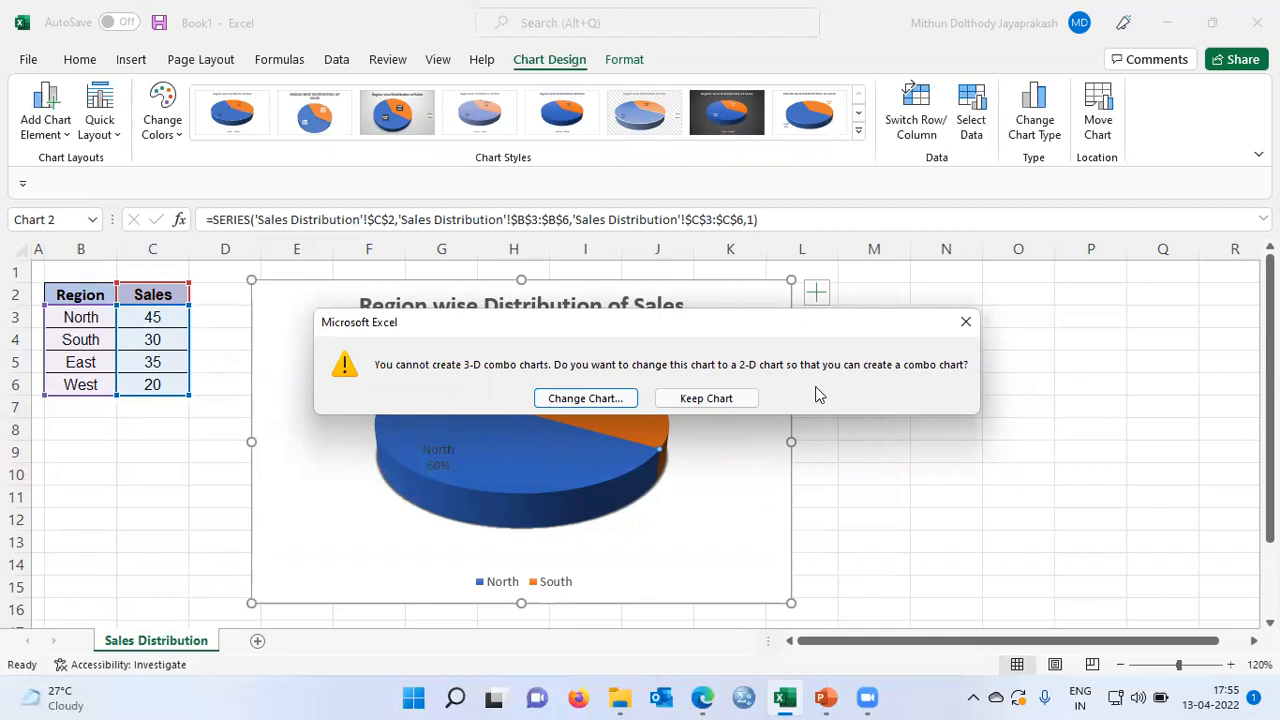
left_click(586, 398)
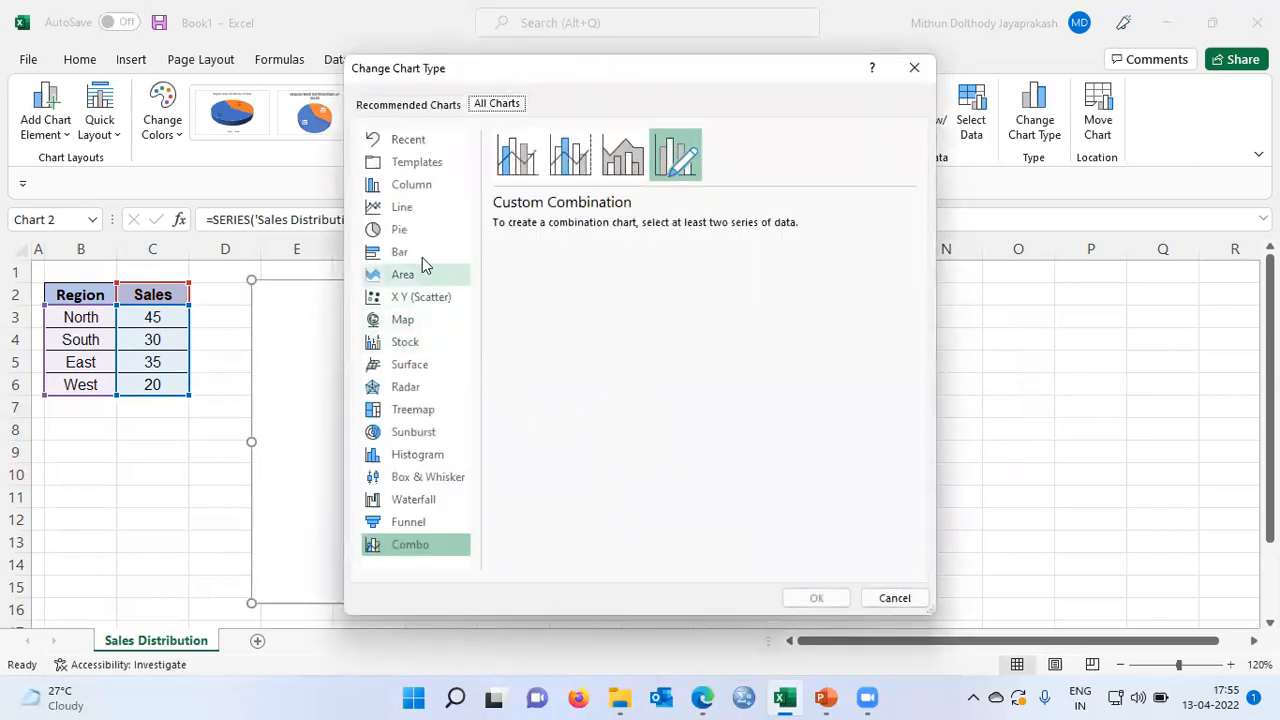
left_click(406, 236)
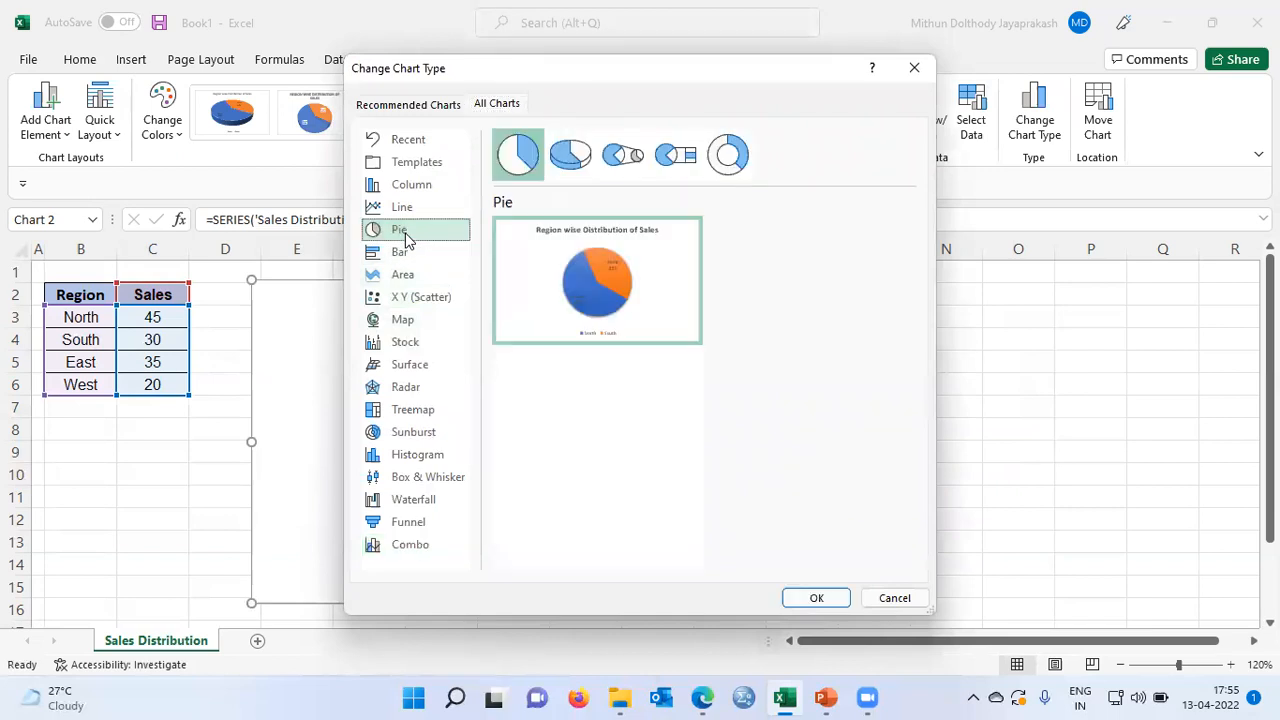
left_click(520, 170)
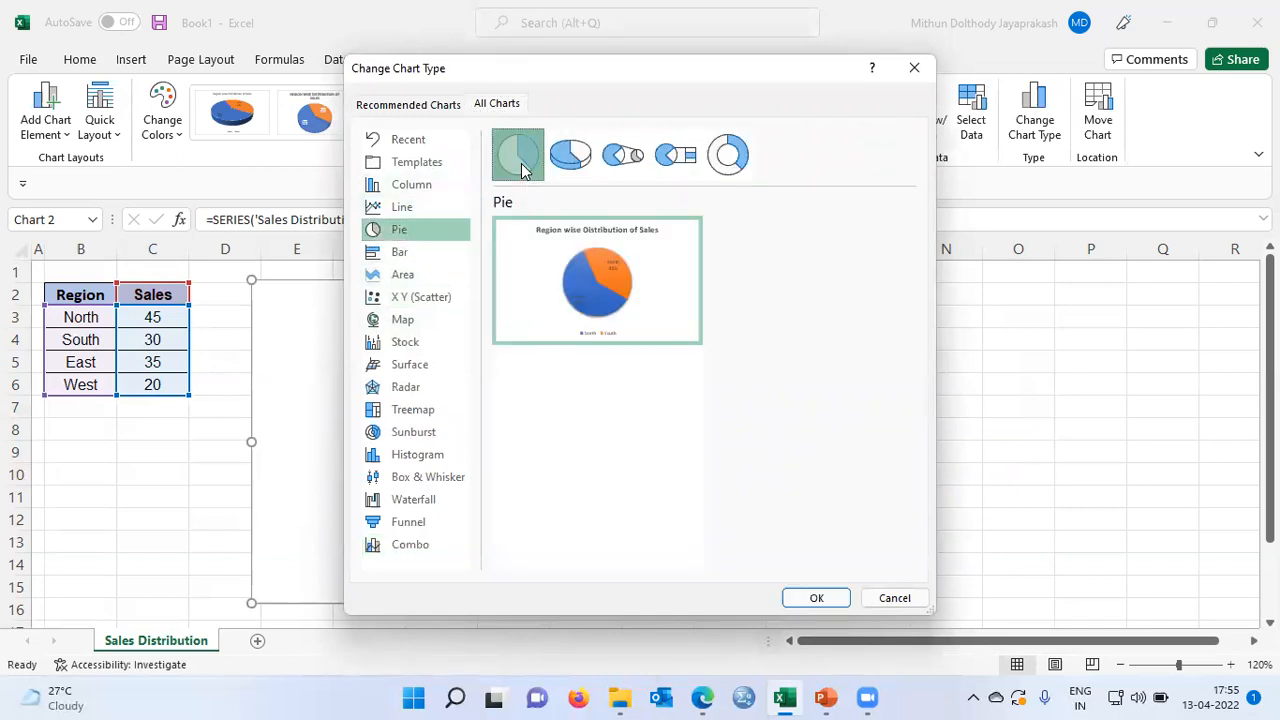
left_click(814, 598)
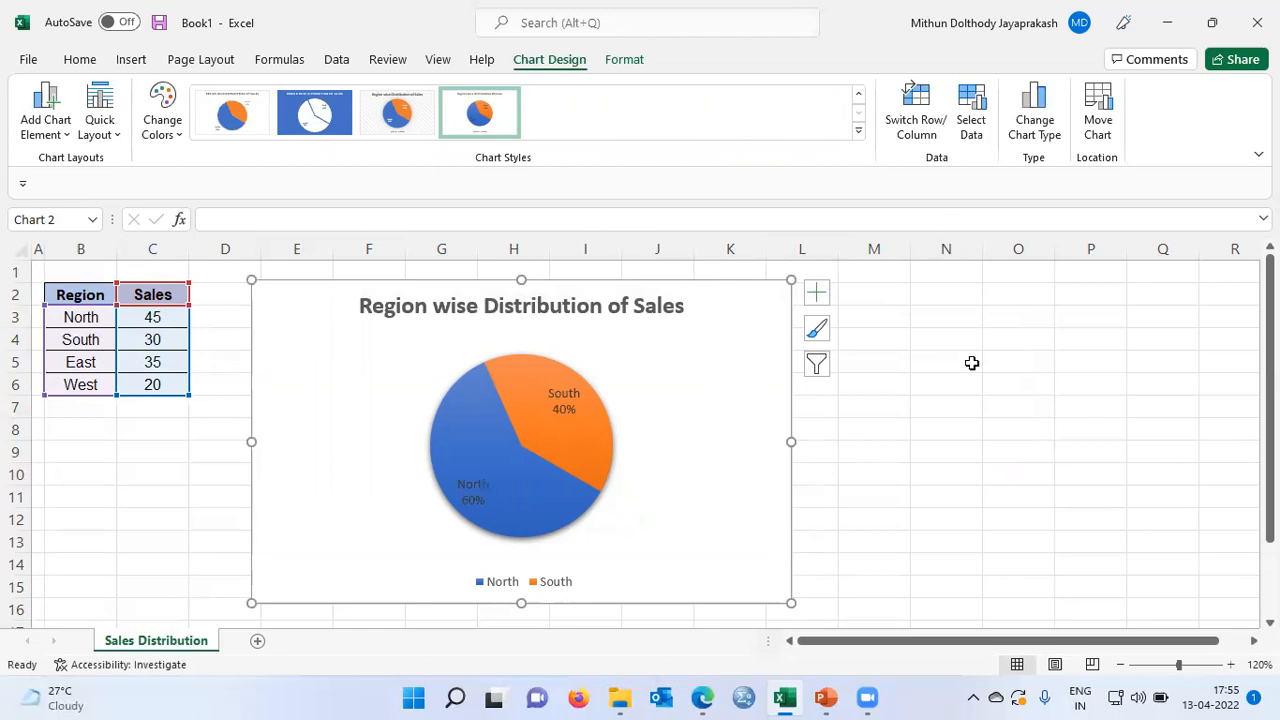
Change the regional sales chart to a Clustered Column chart with the regions along the horizontal axis
left_click(1036, 124)
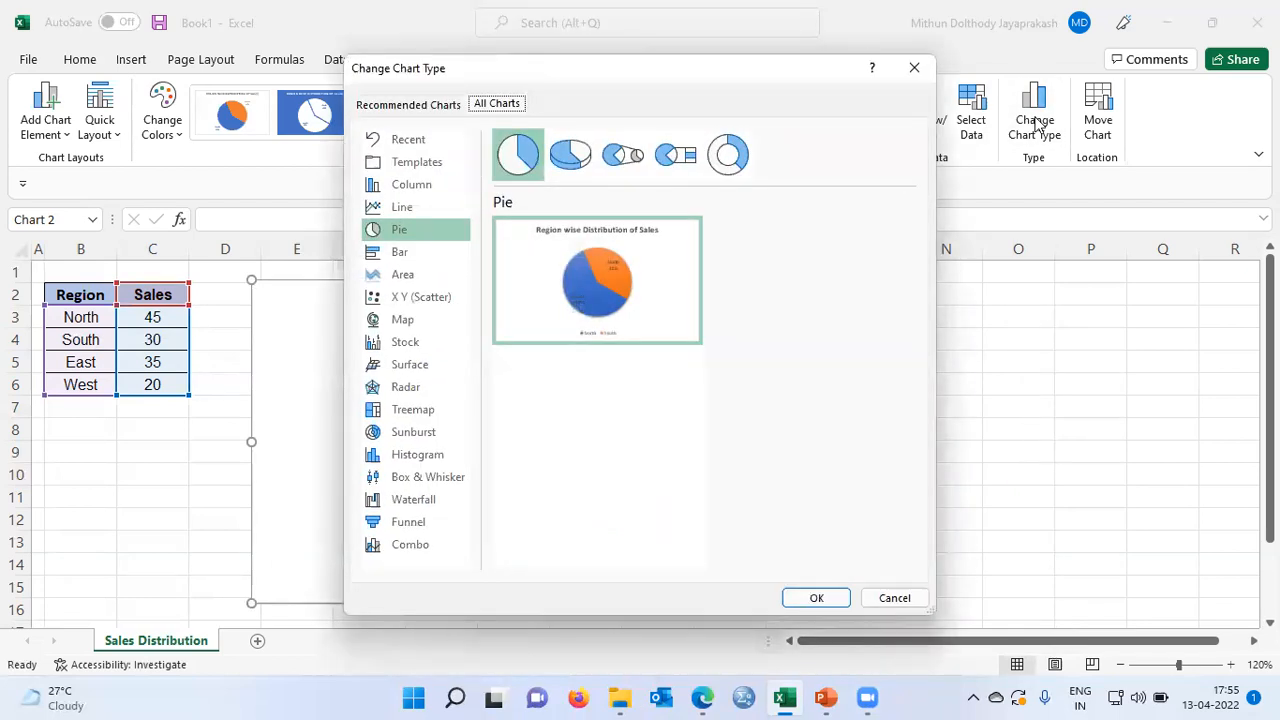
left_click(418, 190)
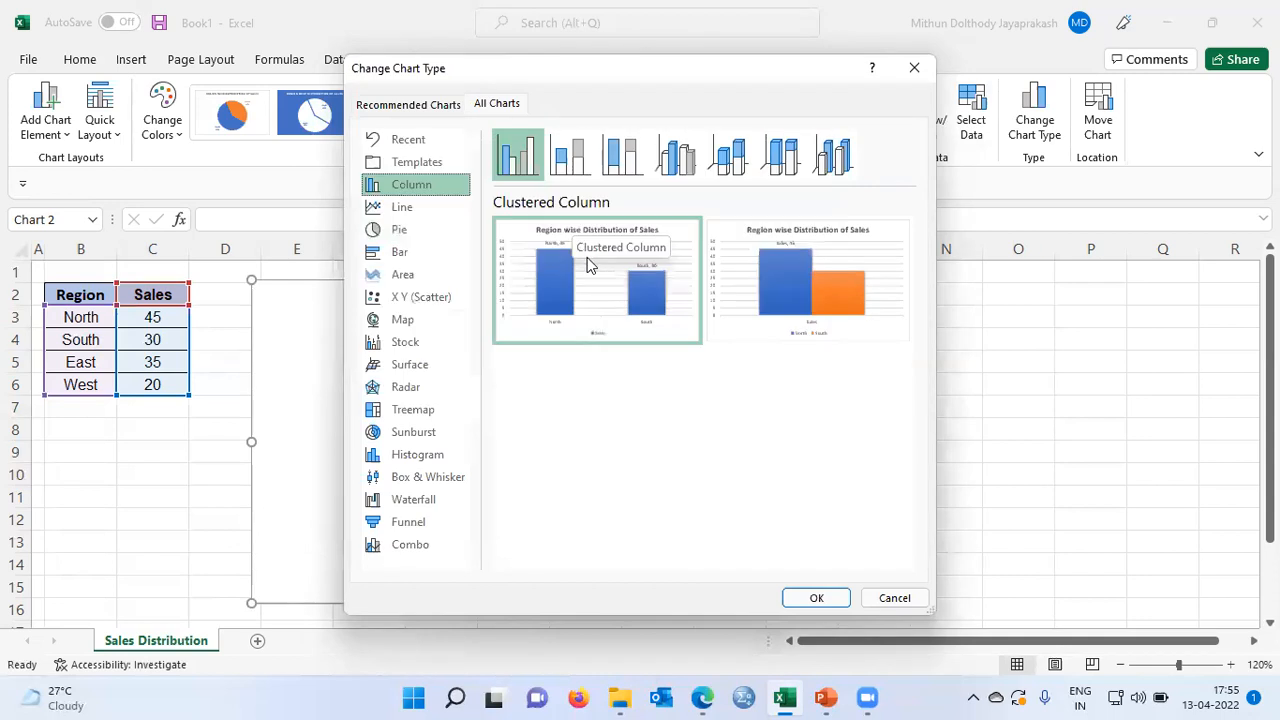
mouse_move(594, 292)
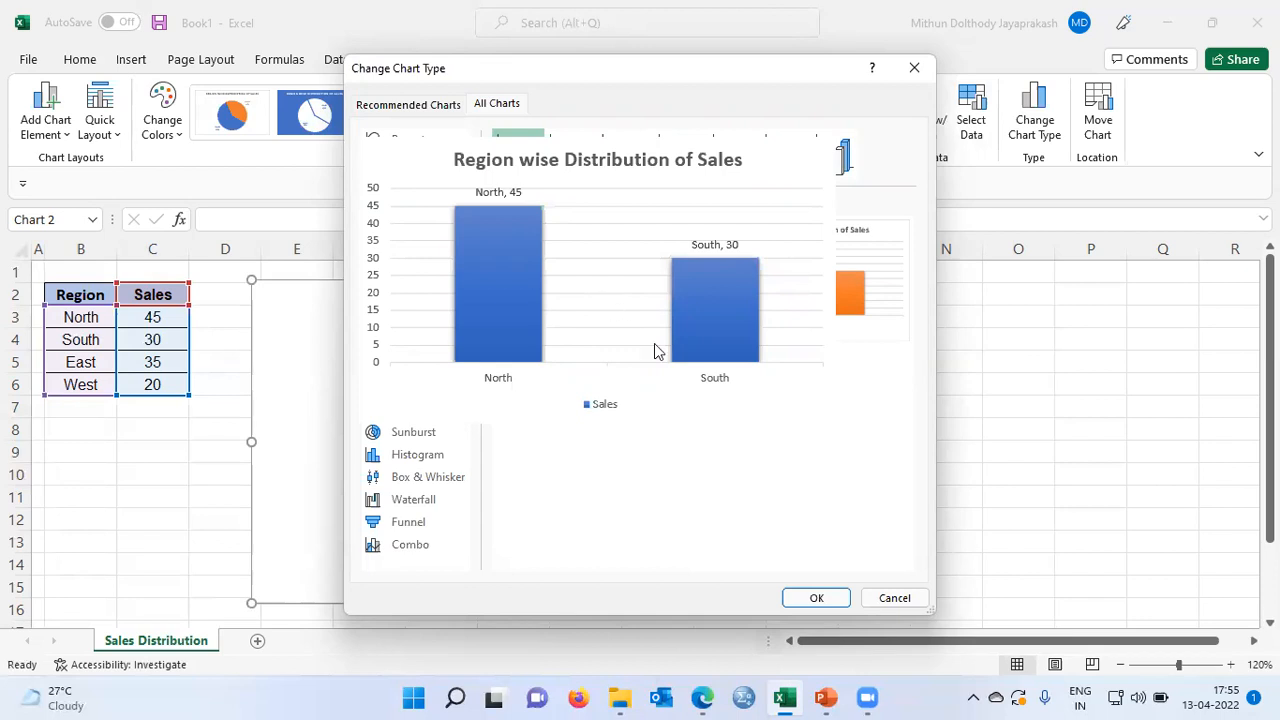
left_click(822, 598)
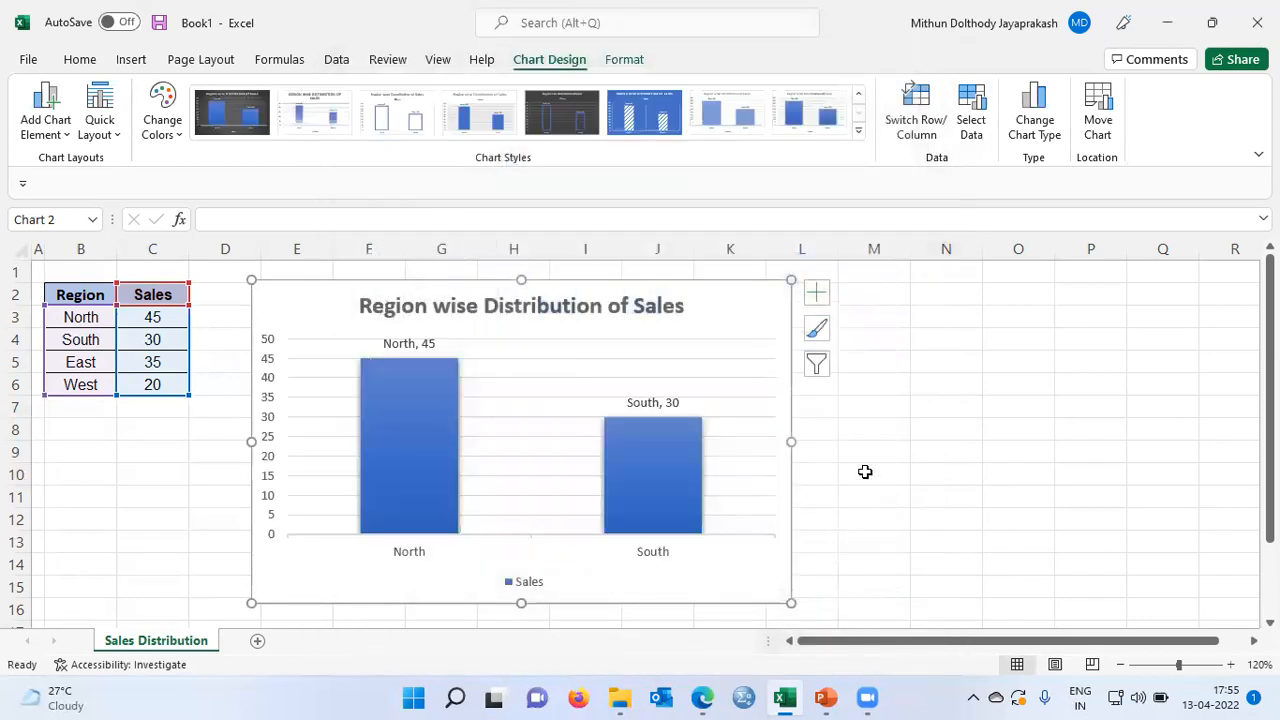